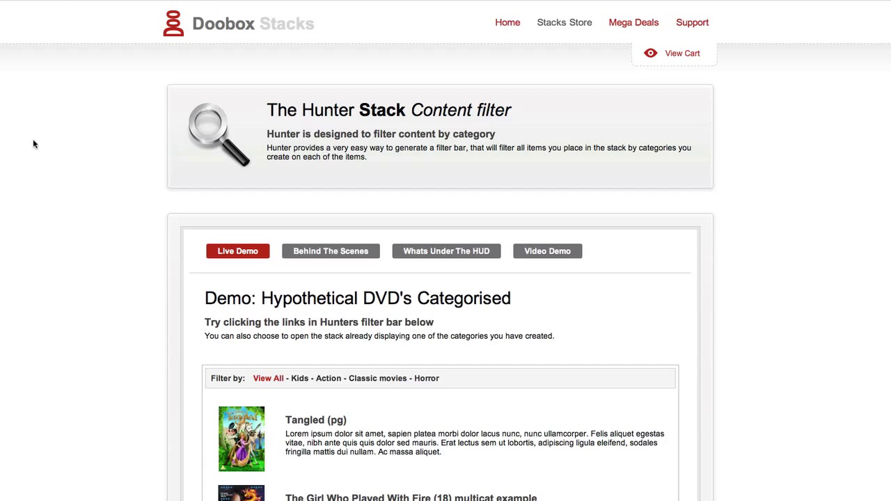
# - Scroll through the Hunter demo page and filter its DVD list to the Kids movies
pyautogui.scroll(-5, 172, 188)
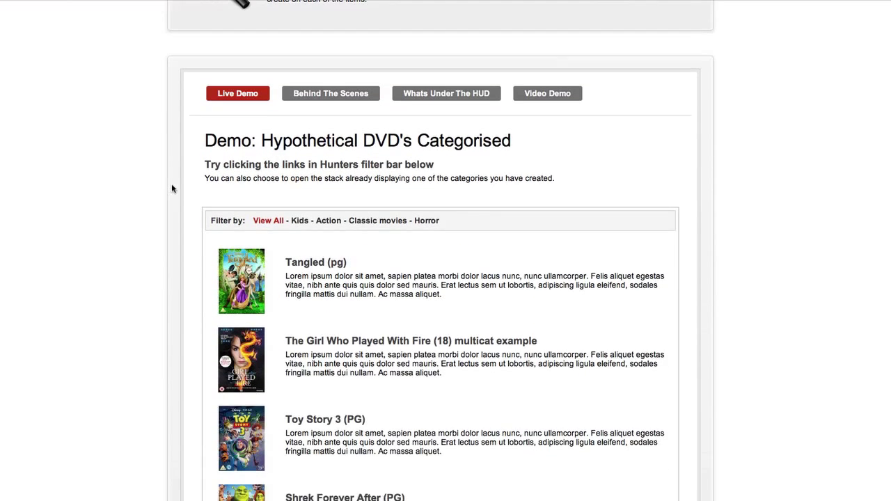
pyautogui.scroll(-2, 172, 189)
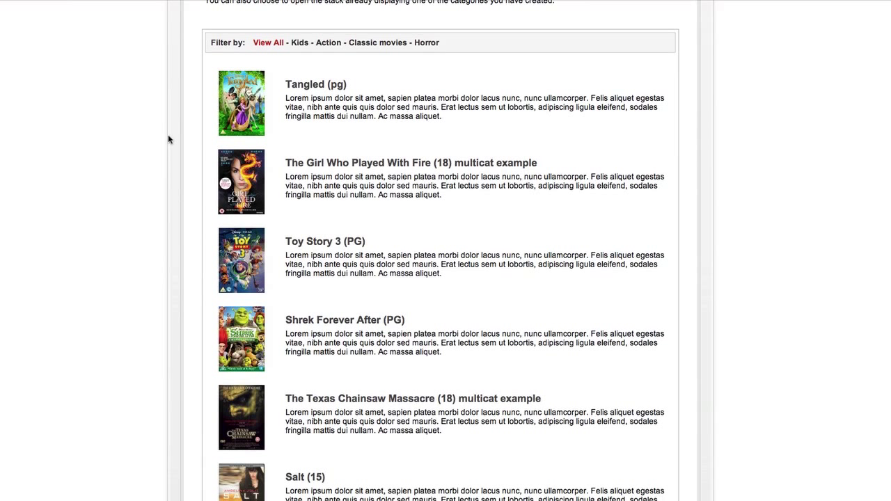
pyautogui.scroll(-1, 171, 126)
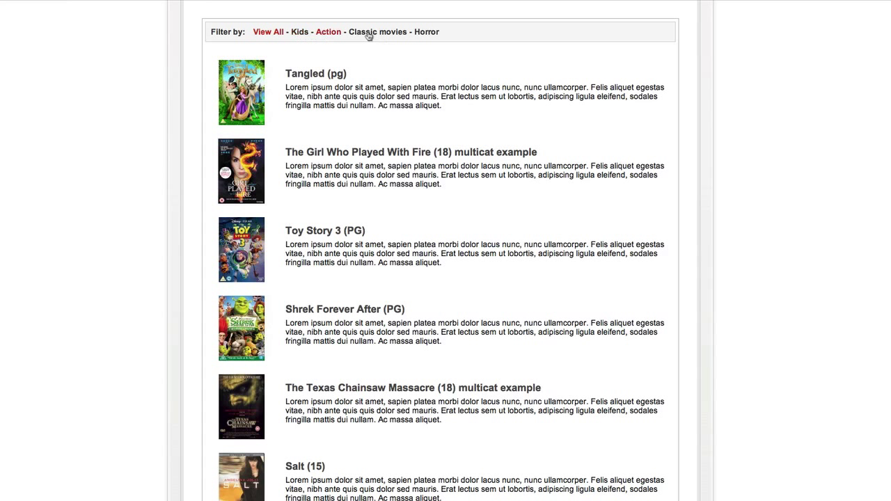
pyautogui.click(300, 33)
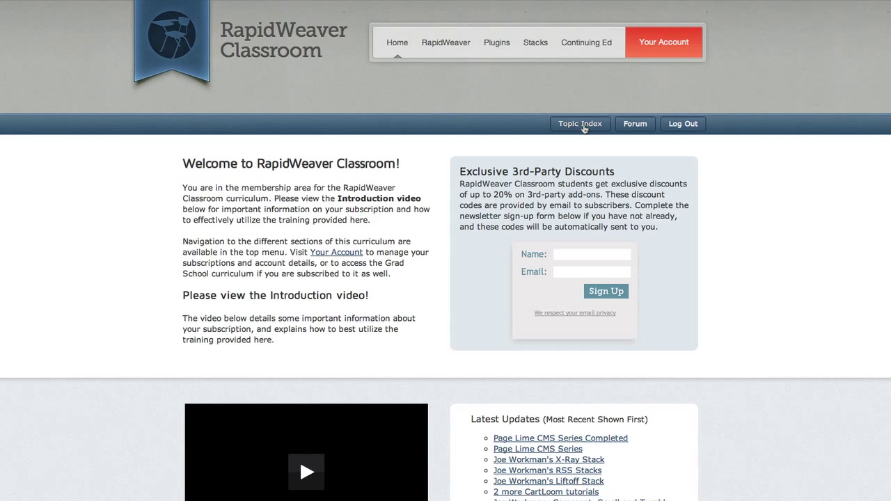
# - Show the Classroom Topic Index filtered to Header Customization topics, then switch to RapidWeaver
pyautogui.click(583, 124)
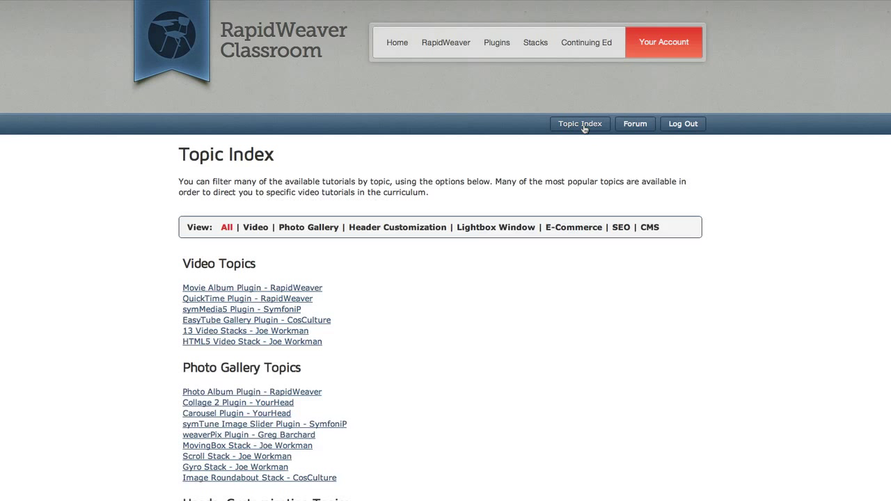
pyautogui.click(392, 229)
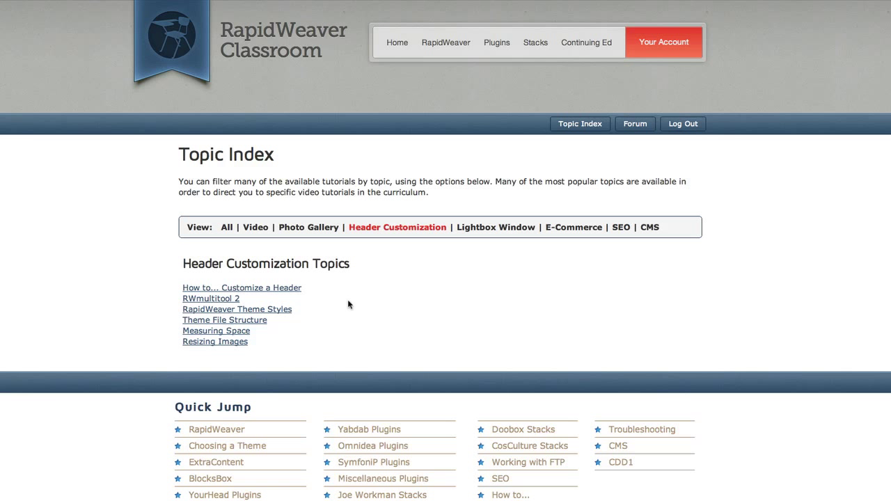
pyautogui.press('super+Tab')
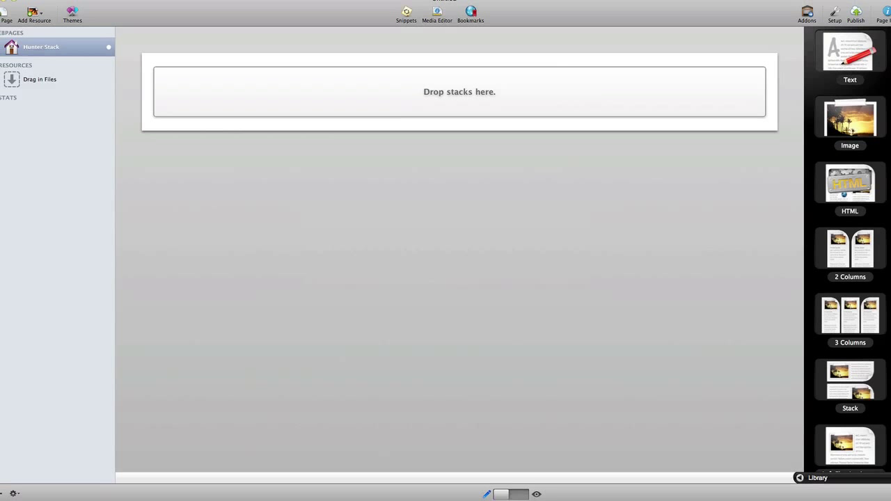
# - Drag the Hunter stack from the Stacks library onto the page's Drop stacks here area
pyautogui.scroll(-10, 850, 250)
pyautogui.scroll(-10, 851, 250)
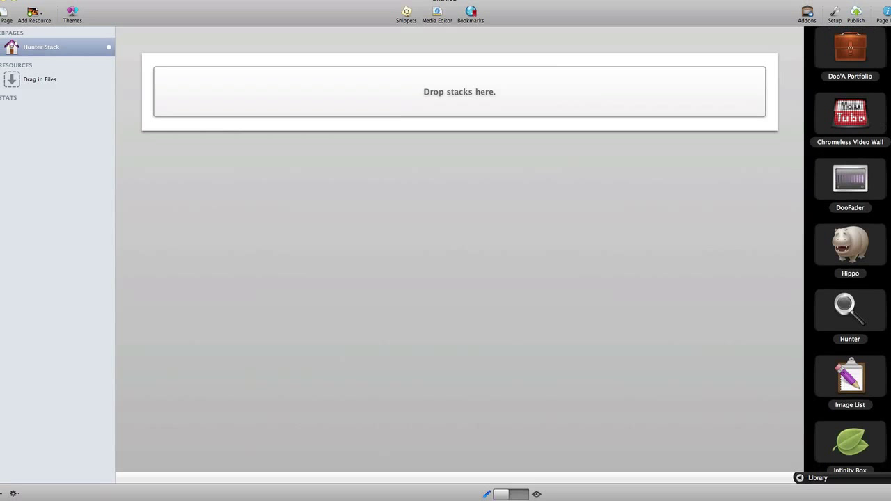
pyautogui.moveTo(844, 268); pyautogui.dragTo(495, 109)
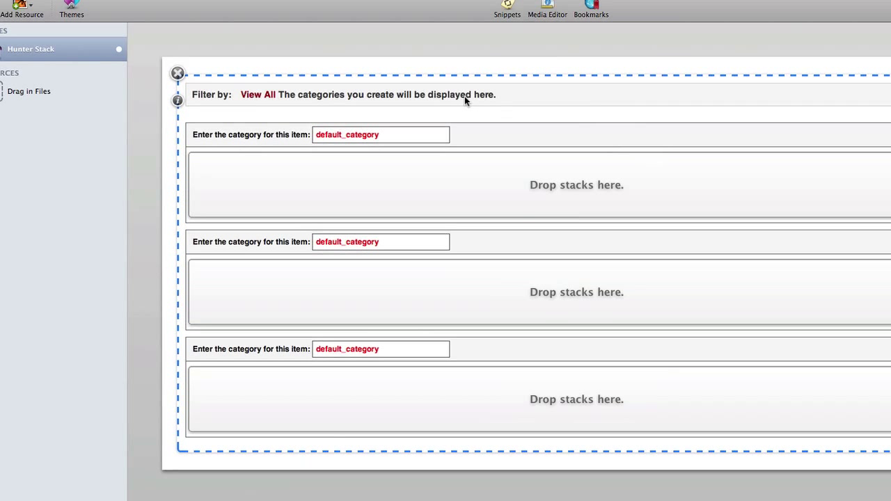
# - Replace each item's default_category with Kids, Drama and Action respectively
pyautogui.click(392, 137)
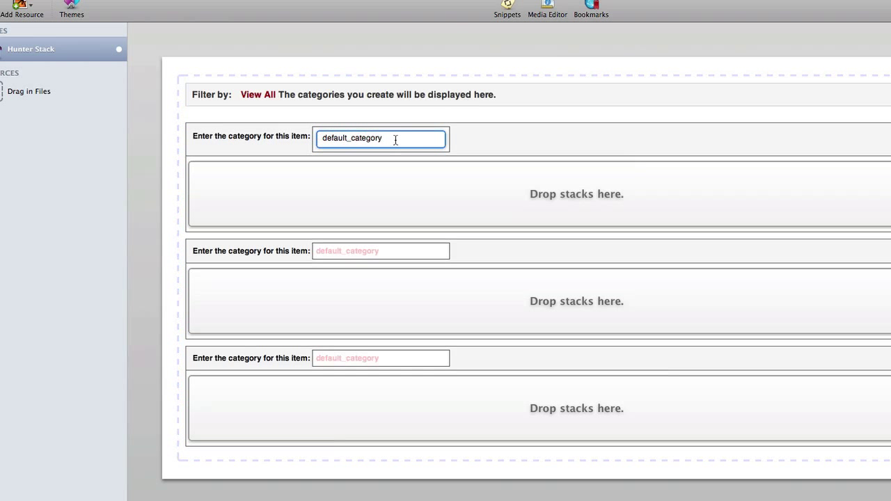
pyautogui.moveTo(395, 139); pyautogui.dragTo(289, 139)
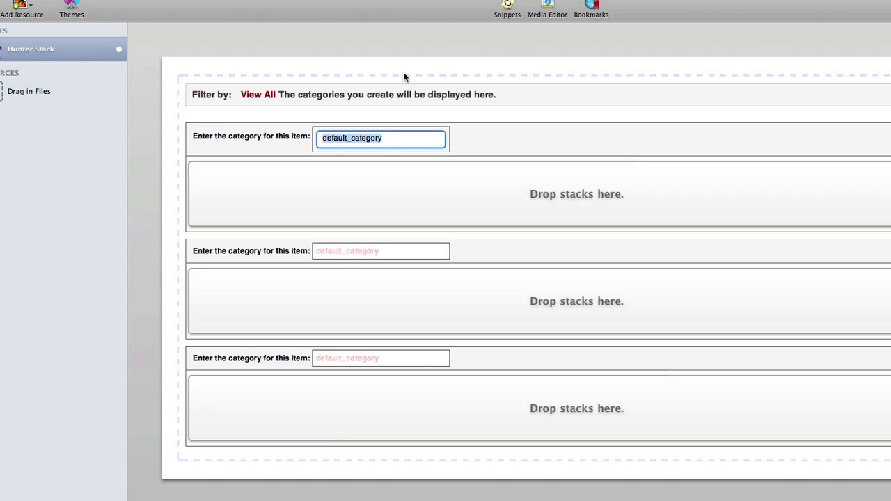
pyautogui.write('Kids')
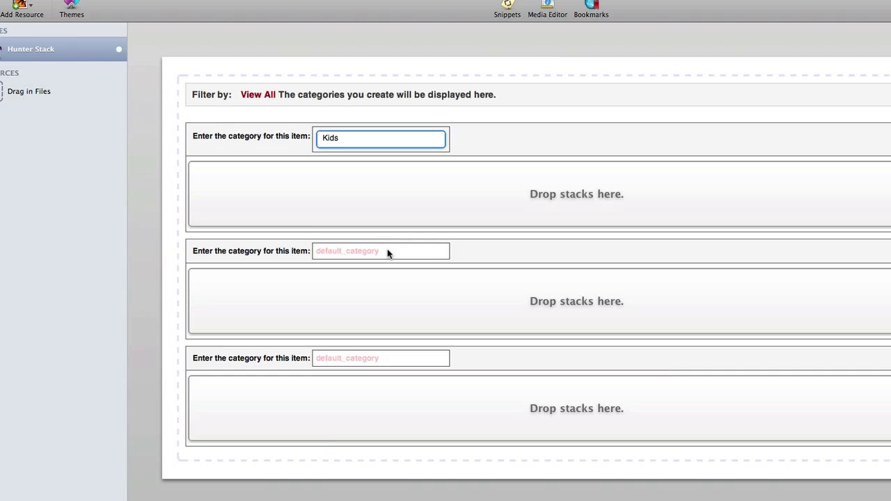
pyautogui.click(387, 252)
pyautogui.moveTo(400, 245); pyautogui.dragTo(257, 241)
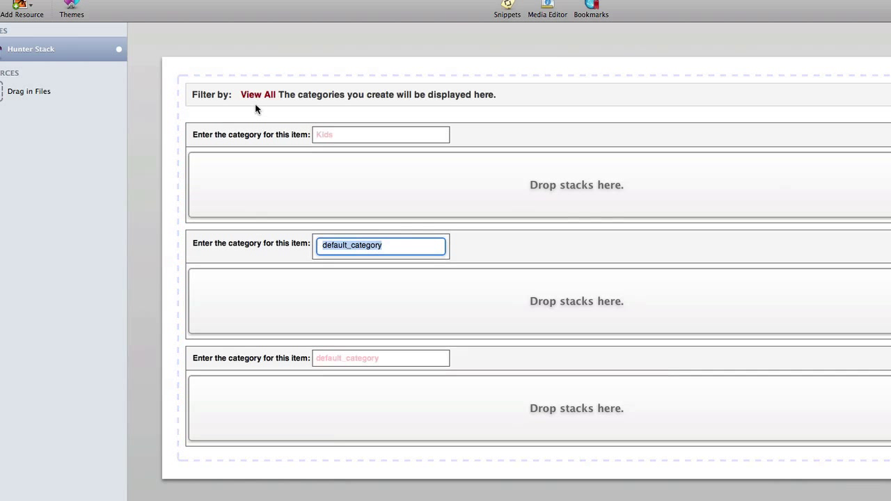
pyautogui.write('Drama')
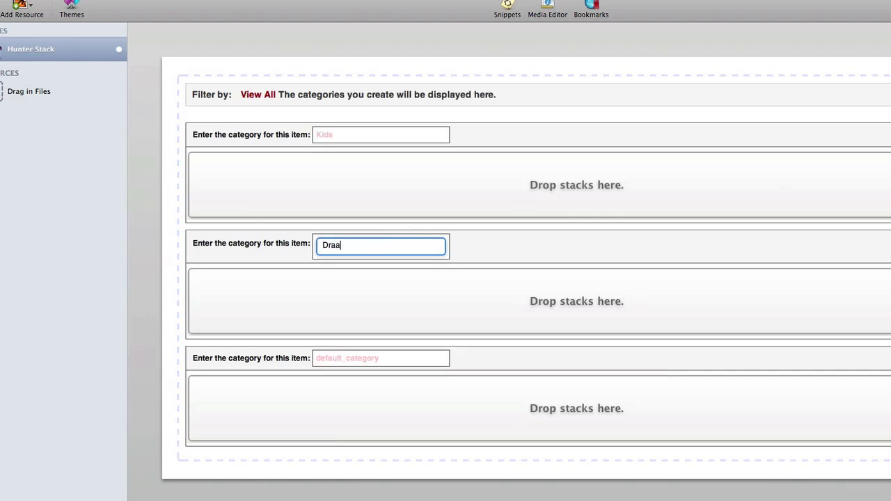
pyautogui.click(395, 362)
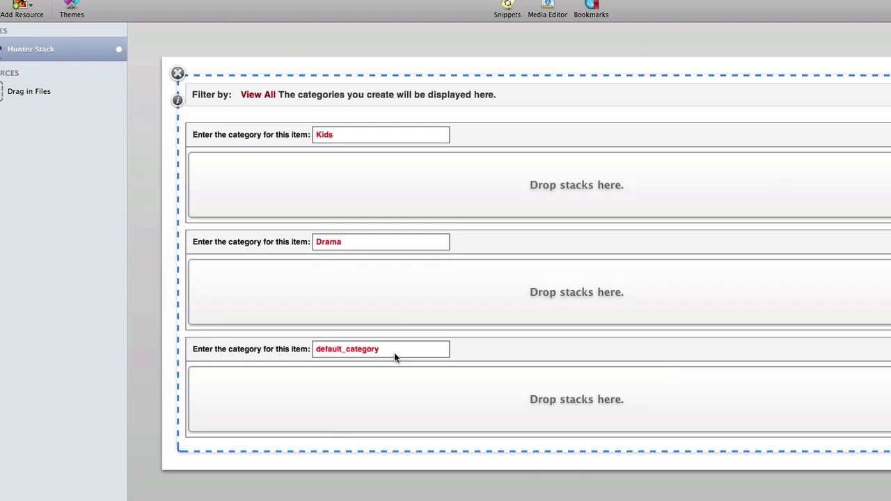
pyautogui.click(393, 347)
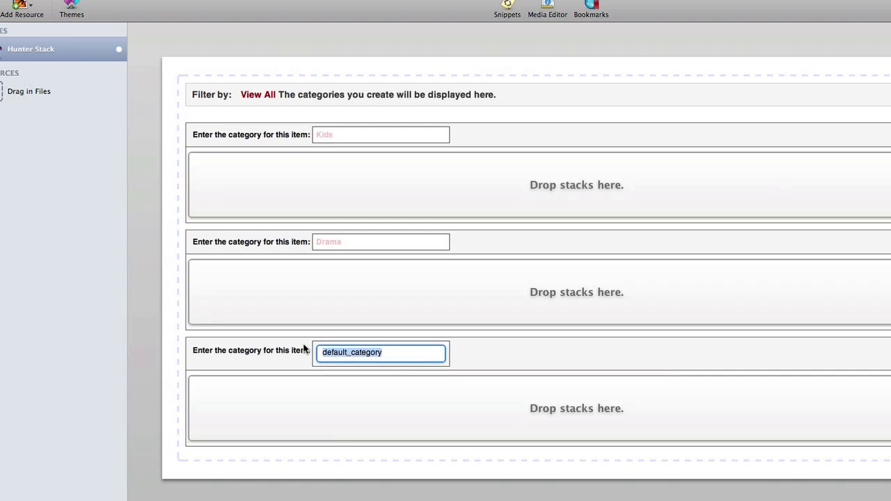
pyautogui.write('Action')
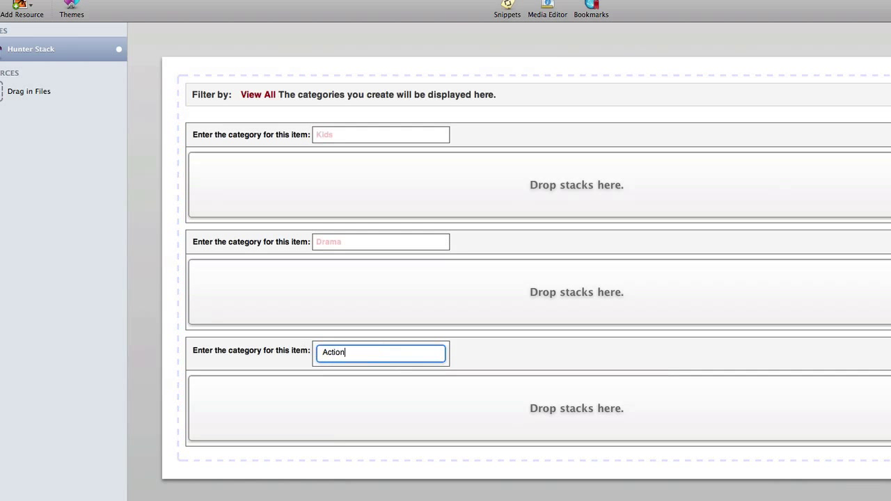
pyautogui.click(167, 222)
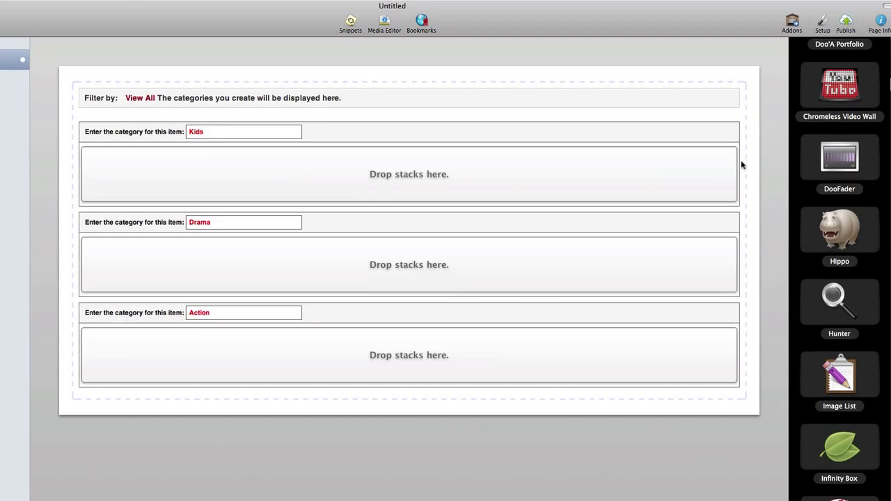
pyautogui.scroll(10, 840, 265)
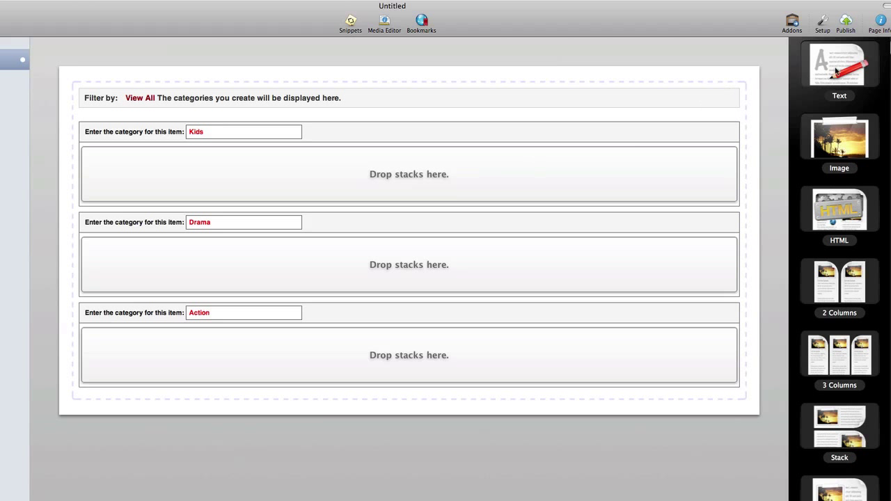
# - Add a text block to the Kids item and paste in the three kids movie entries from the Safari demo
pyautogui.moveTo(839, 66); pyautogui.dragTo(448, 174)
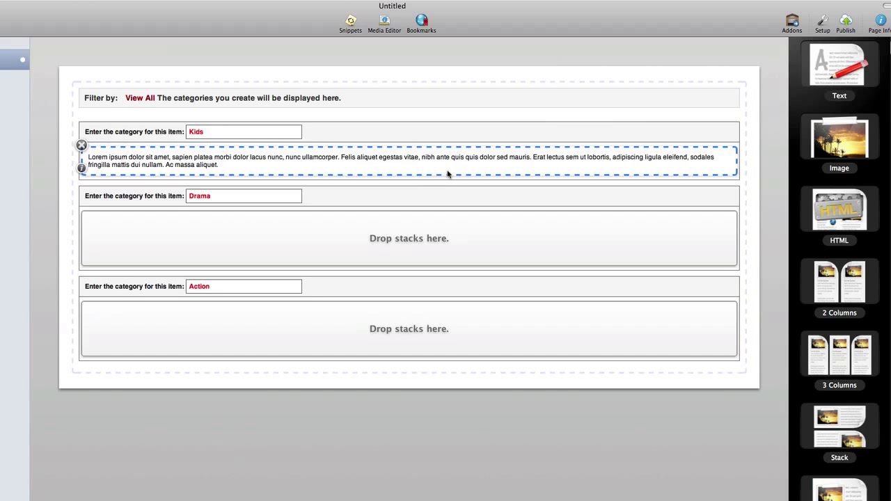
pyautogui.press('super+Tab')
pyautogui.hotkey('ctrl', 'Tab')
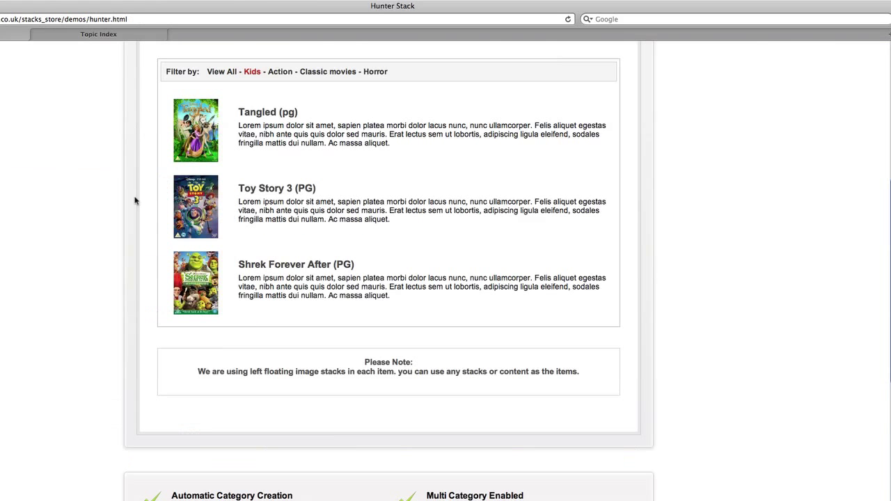
pyautogui.scroll(1, 248, 213)
pyautogui.moveTo(402, 337); pyautogui.dragTo(178, 147)
pyautogui.press('super+c')
pyautogui.press('super+Tab')
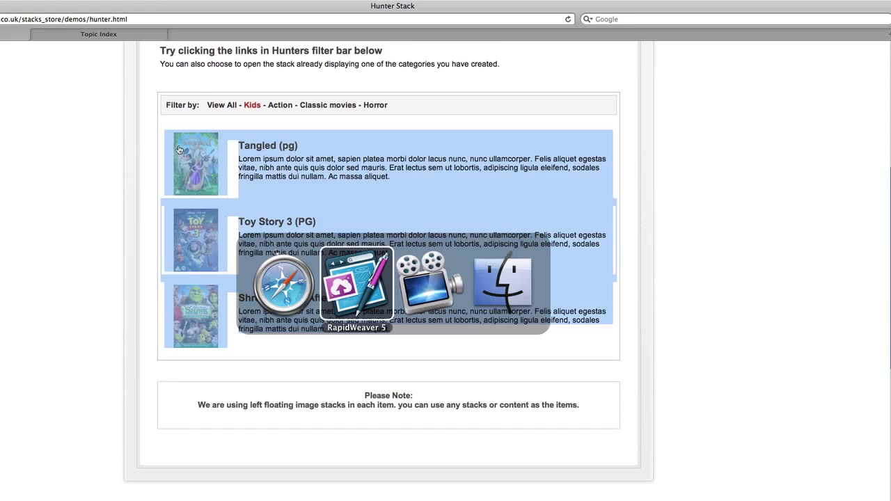
pyautogui.click(194, 165)
pyautogui.press('super+a')
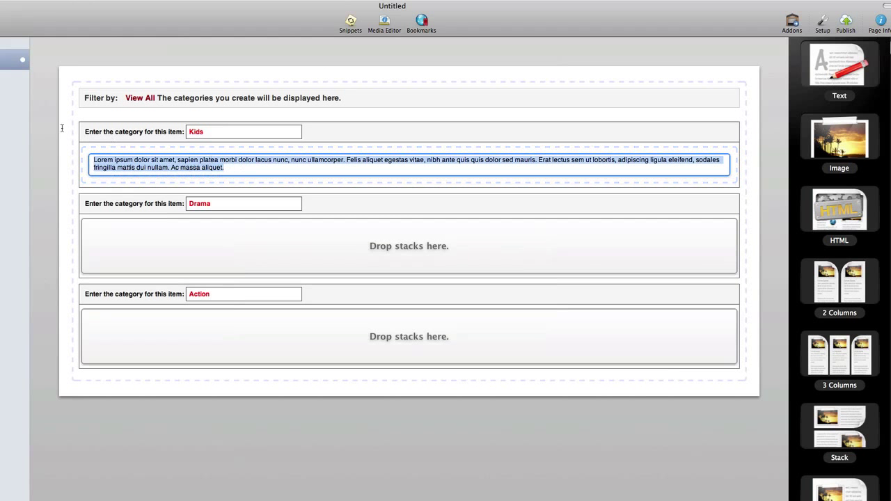
pyautogui.press('super+v')
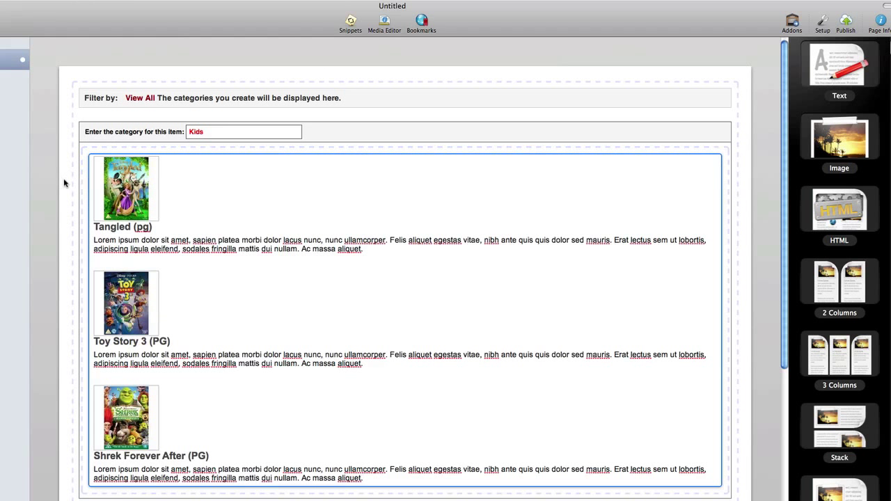
pyautogui.click(64, 183)
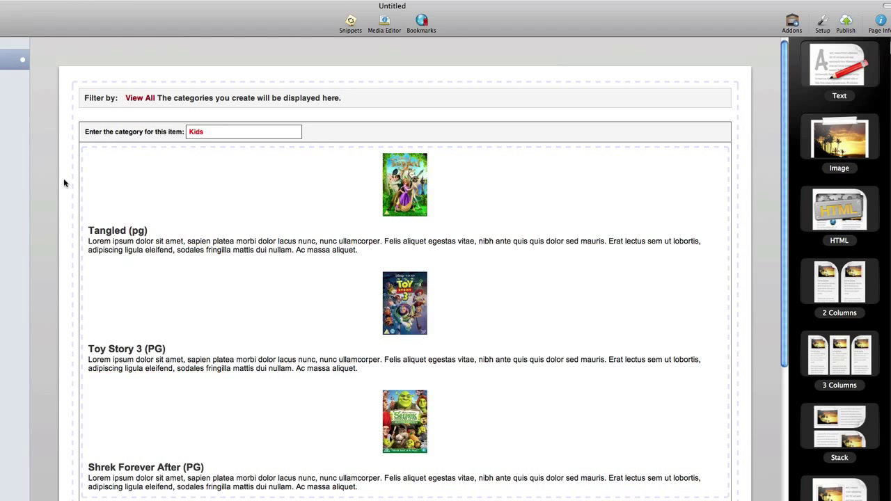
# - Add a text block to the Drama item and copy the two action films from the demo for it
pyautogui.scroll(-3, 65, 183)
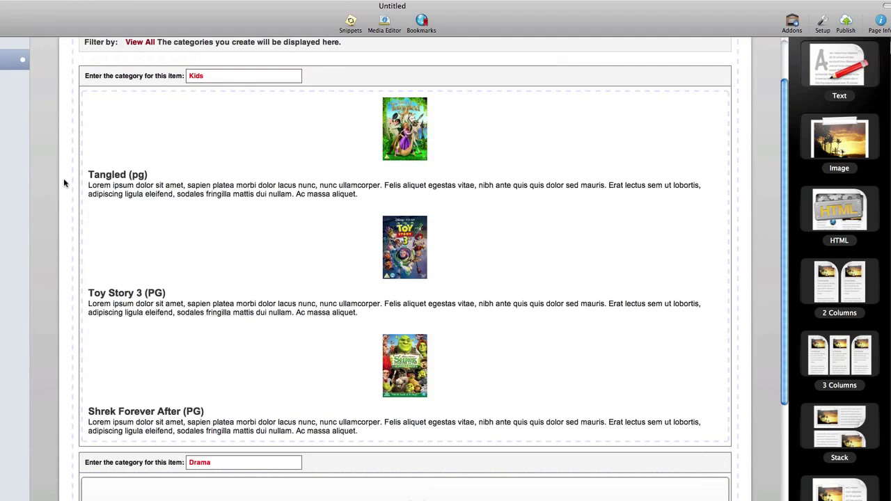
pyautogui.moveTo(841, 61); pyautogui.dragTo(408, 466)
pyautogui.press('super+Tab')
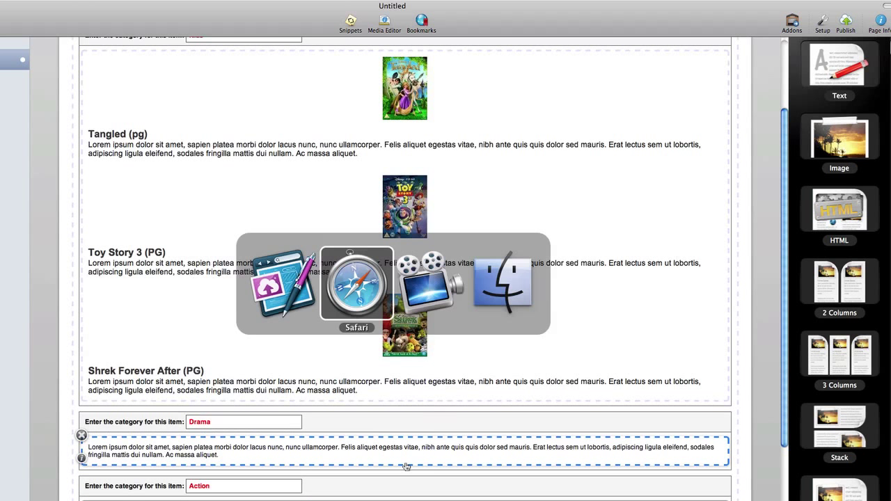
pyautogui.click(281, 105)
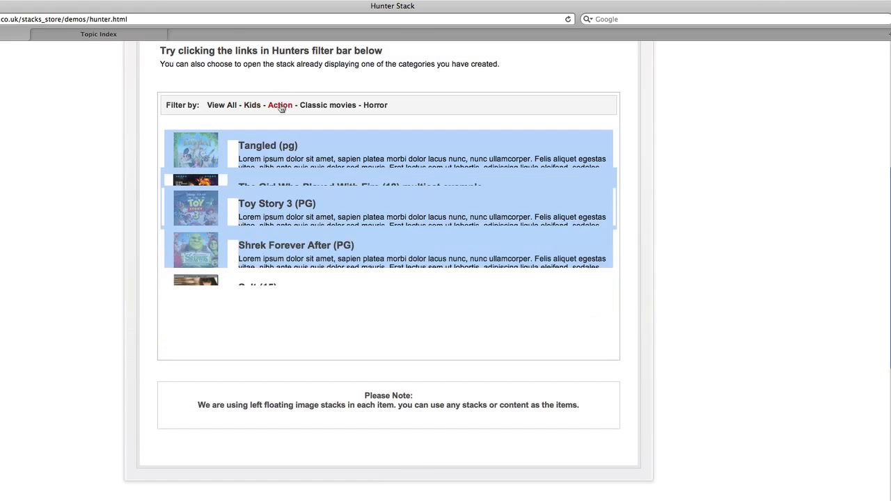
pyautogui.moveTo(240, 235); pyautogui.dragTo(171, 154)
pyautogui.press('super+Tab')
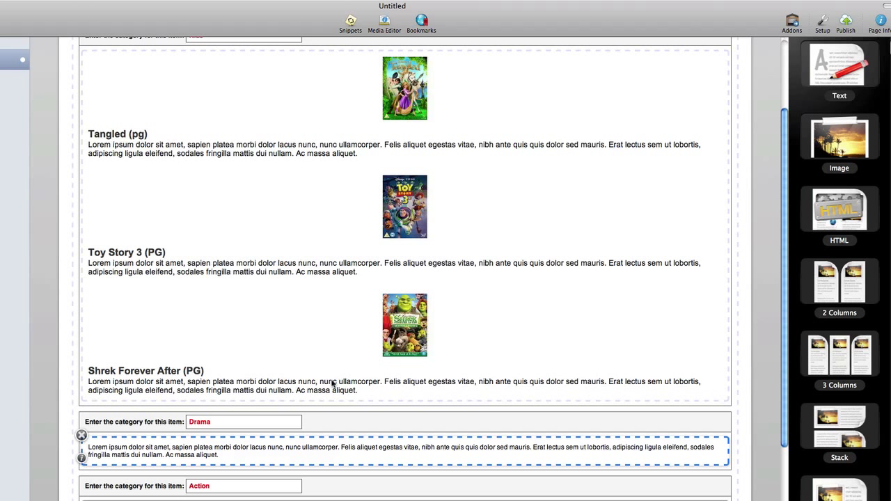
pyautogui.click(332, 450)
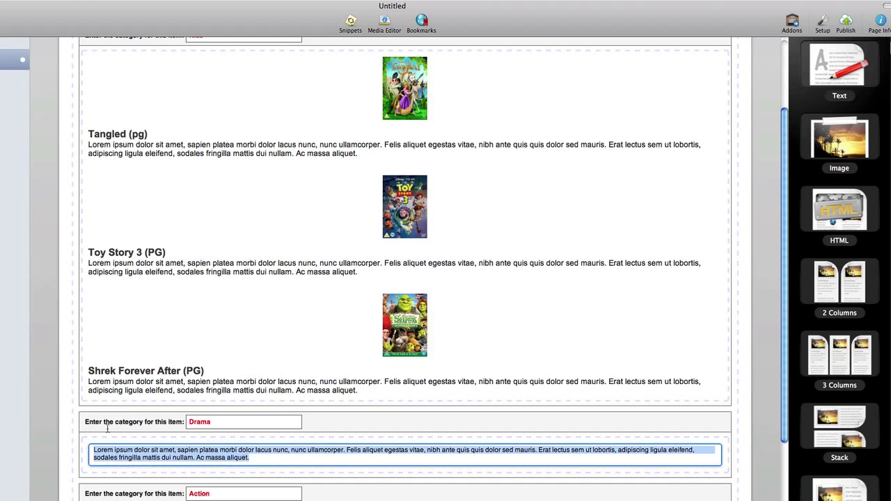
# - Add a Text stack under the Action item and preview the page
pyautogui.scroll(-5, 67, 396)
pyautogui.scroll(-1, 75, 362)
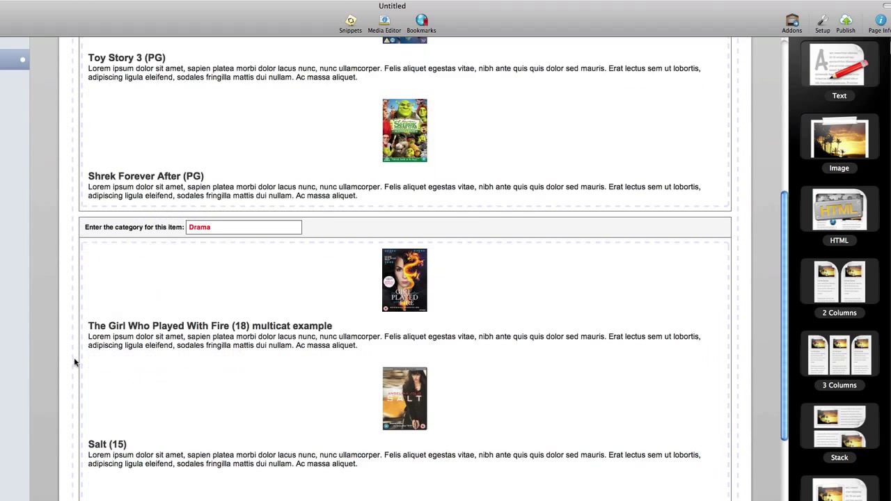
pyautogui.scroll(-3, 75, 363)
pyautogui.moveTo(854, 71); pyautogui.dragTo(336, 438)
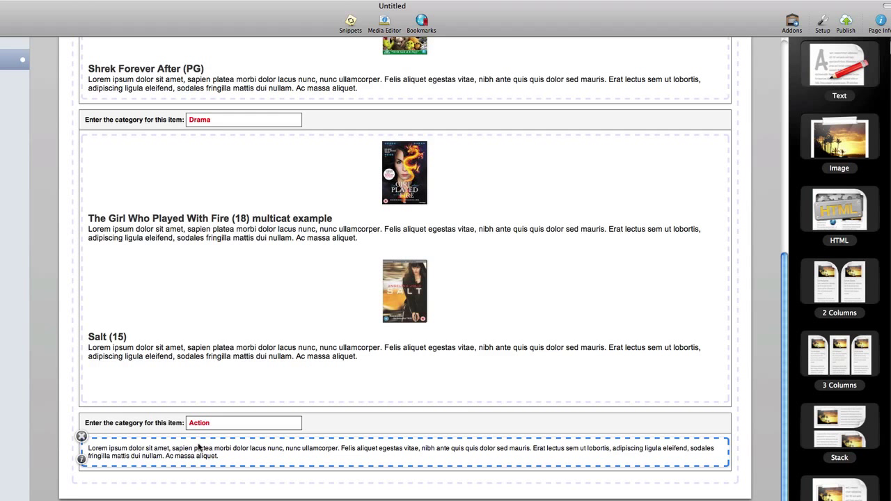
pyautogui.click(63, 379)
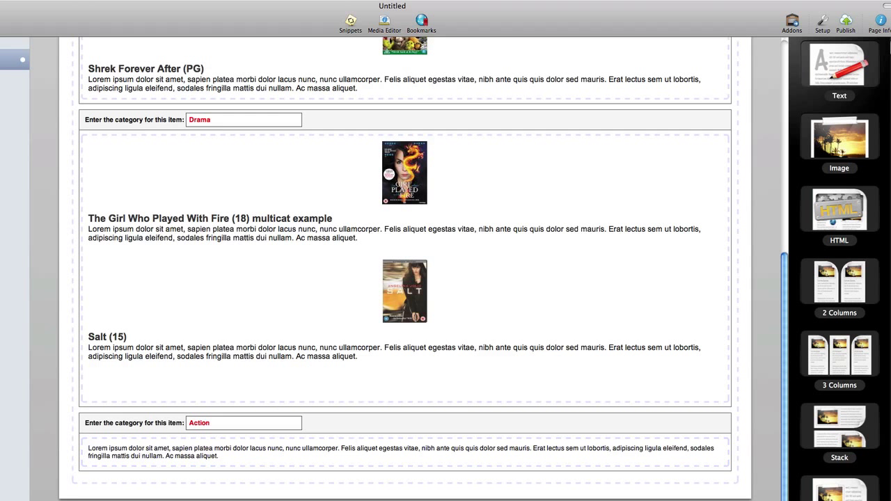
pyautogui.press('super+r')
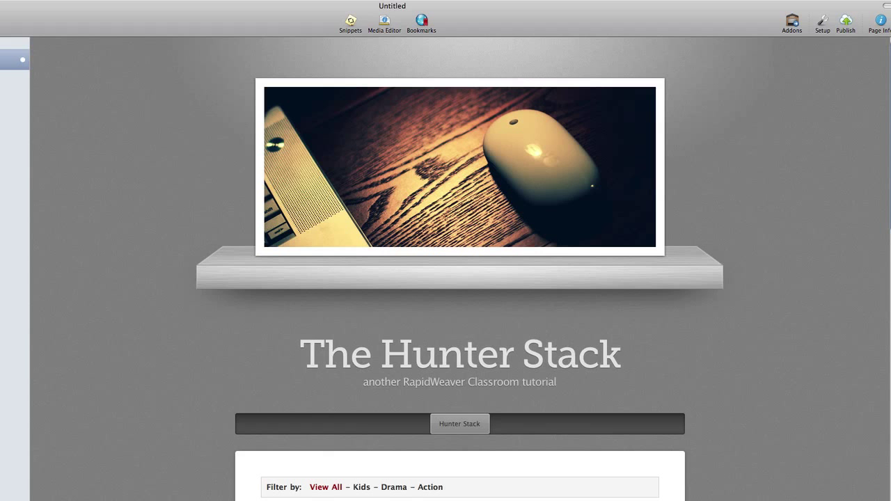
# - Try the Kids, Drama and Action filter links in the preview, then go back to edit mode
pyautogui.scroll(-5, 166, 334)
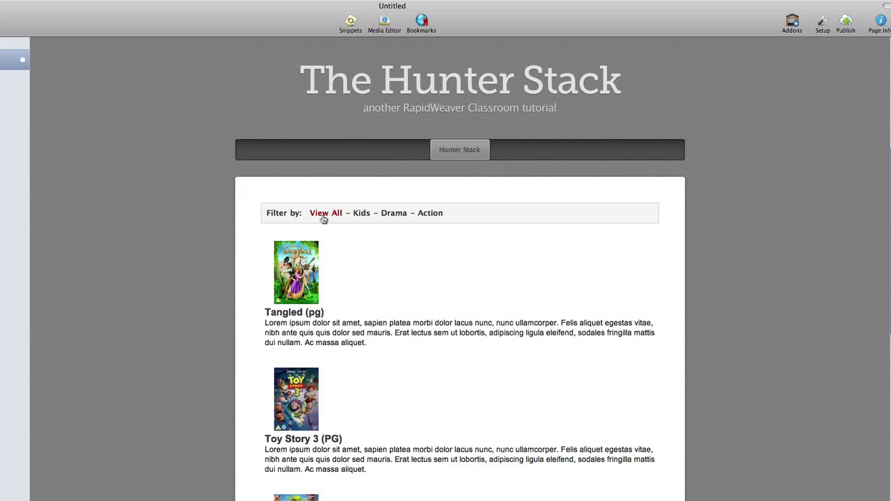
pyautogui.scroll(-5, 258, 225)
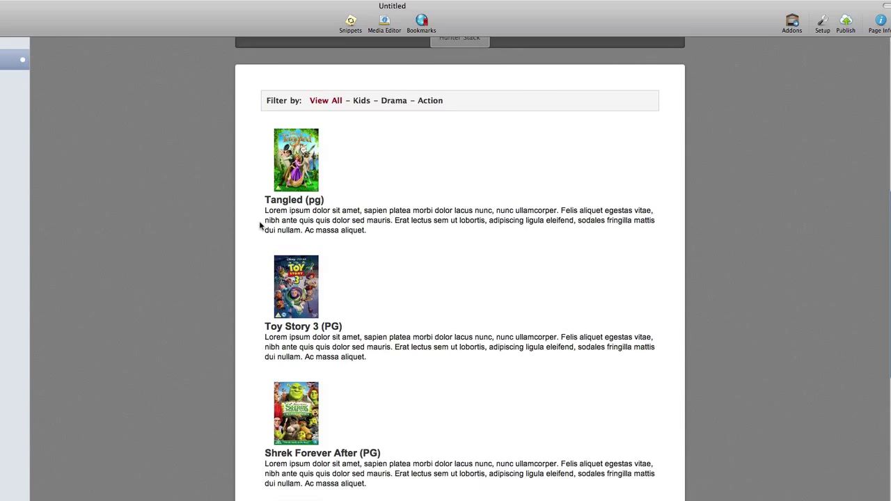
pyautogui.scroll(-6, 259, 225)
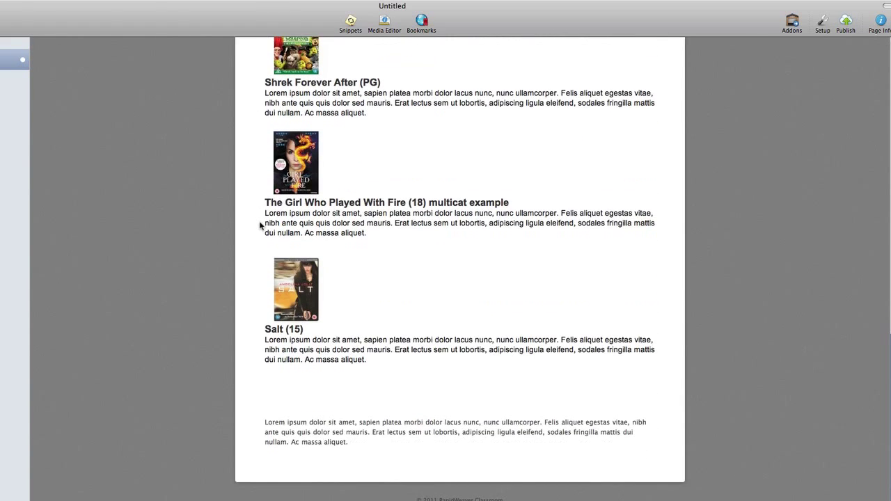
pyautogui.scroll(10, 251, 249)
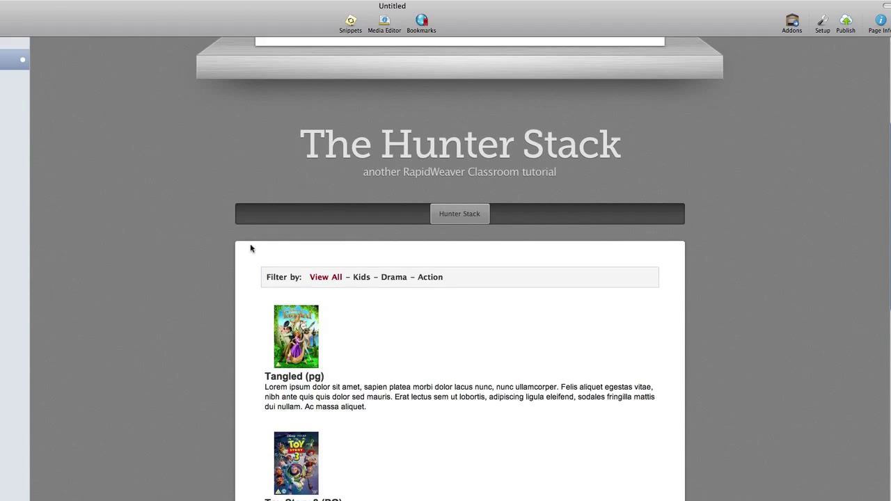
pyautogui.click(366, 278)
pyautogui.scroll(-3, 254, 342)
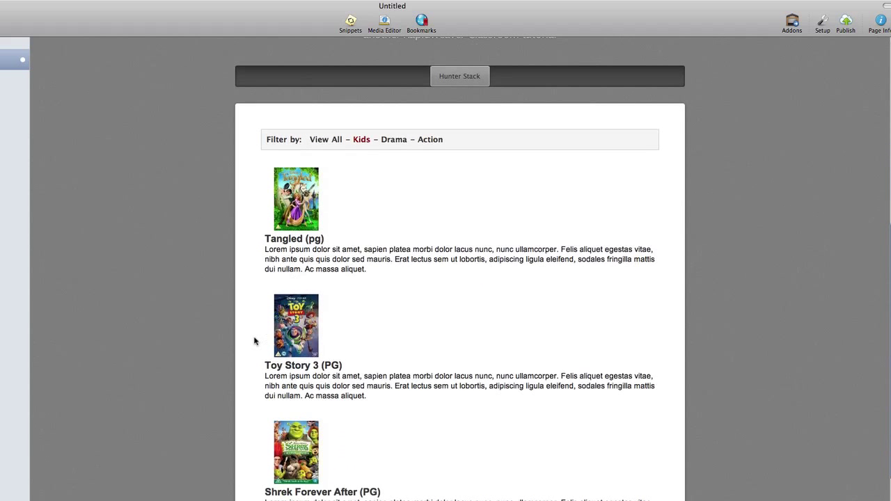
pyautogui.scroll(-1, 254, 342)
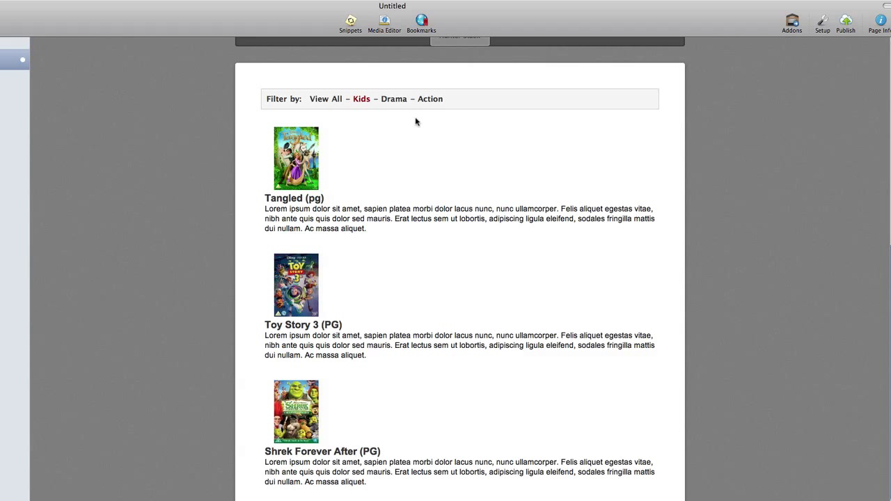
pyautogui.click(394, 101)
pyautogui.scroll(1, 394, 101)
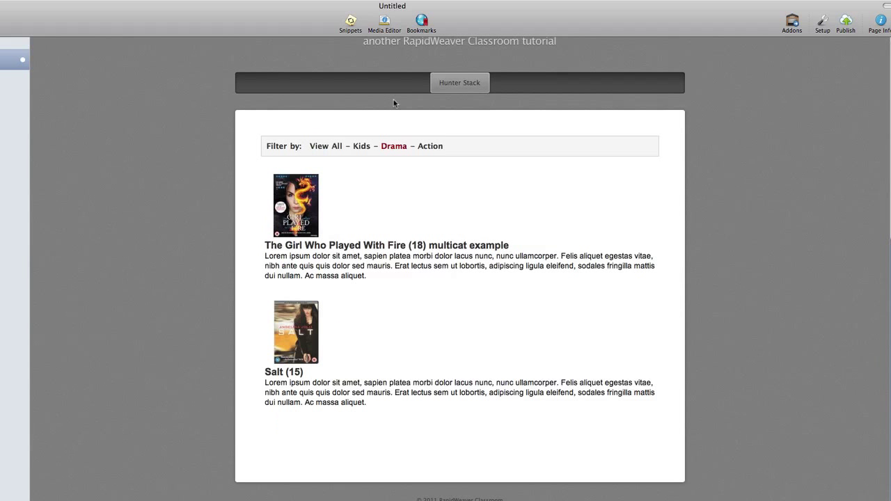
pyautogui.click(430, 148)
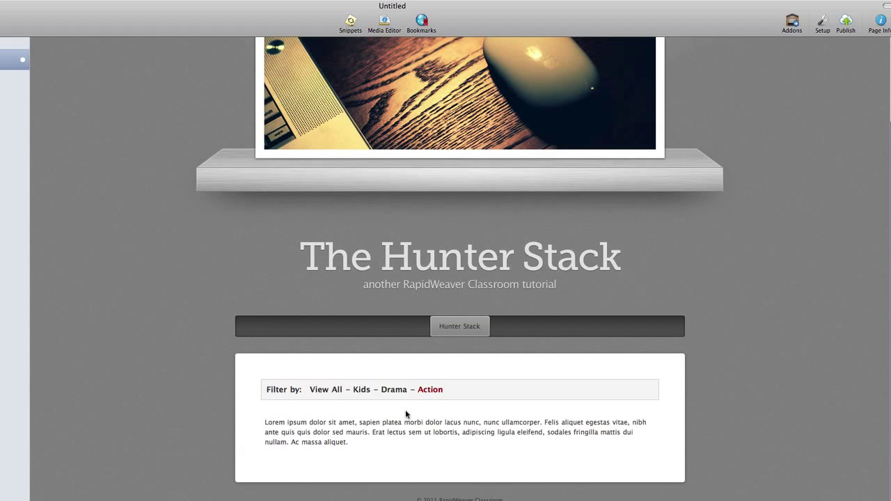
pyautogui.press('super+r')
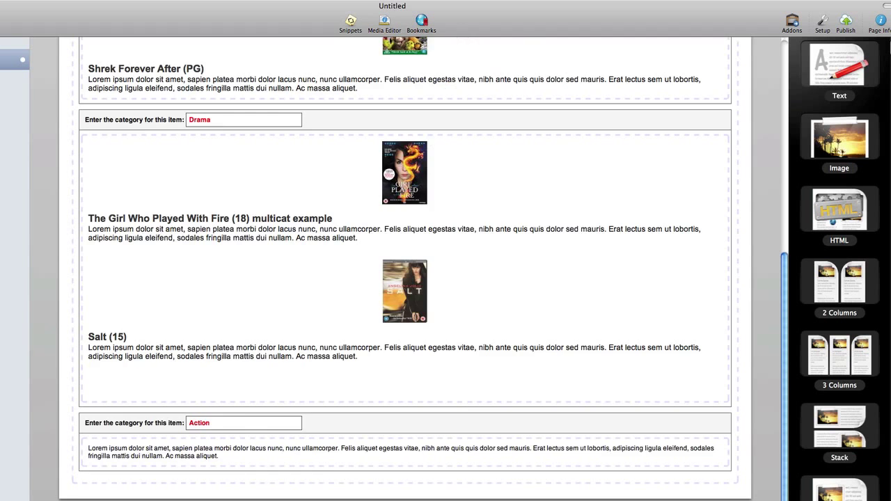
# - Change the Hunter stack's Num List Items setting from 3 to 8
pyautogui.scroll(10, 138, 314)
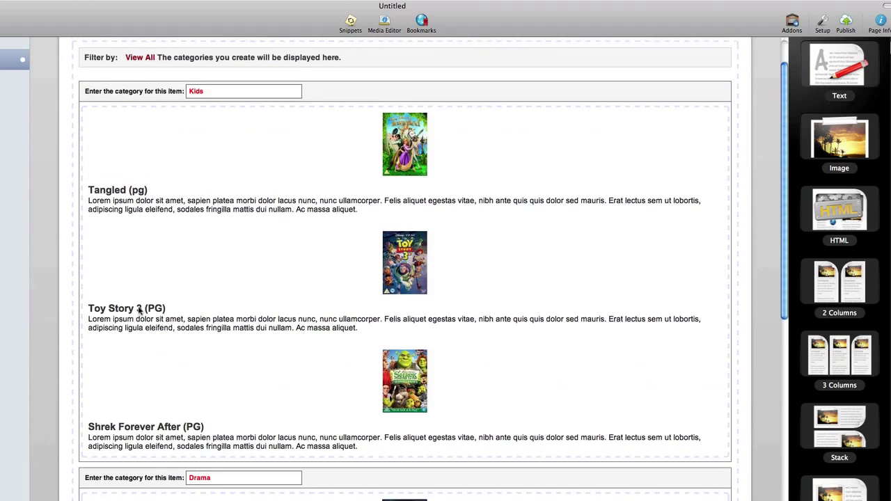
pyautogui.click(73, 101)
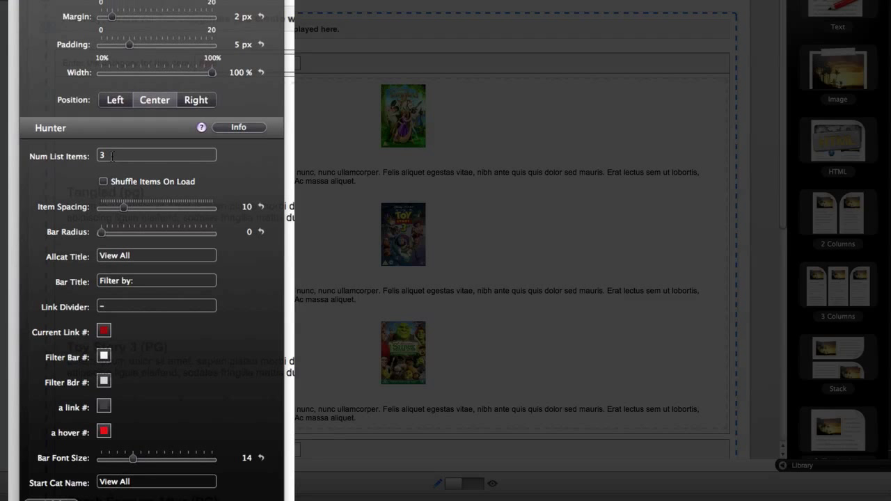
pyautogui.click(112, 156)
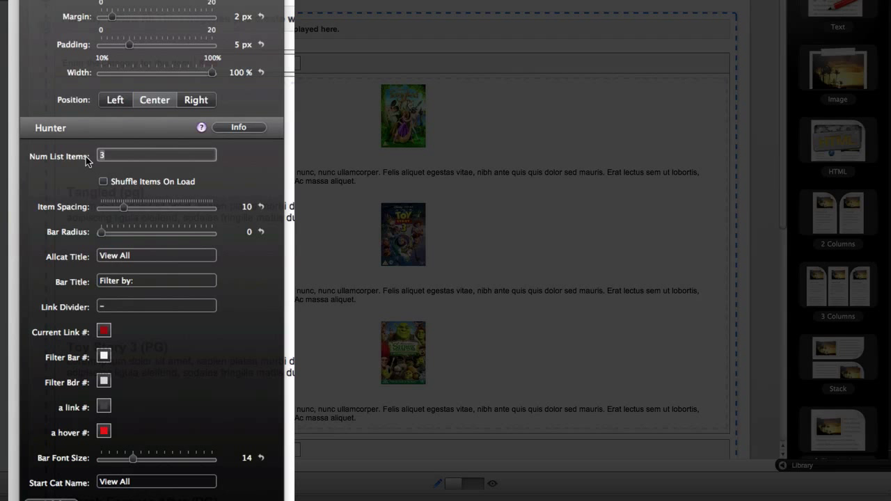
pyautogui.press('BackSpace')
pyautogui.write('8')
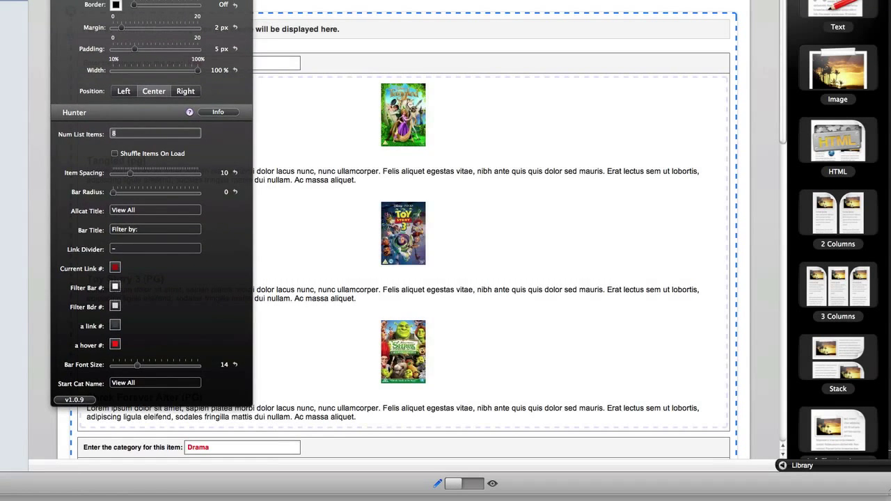
# - Rename the first two new items' categories default_category 1 and default_category 2
pyautogui.click(70, 33)
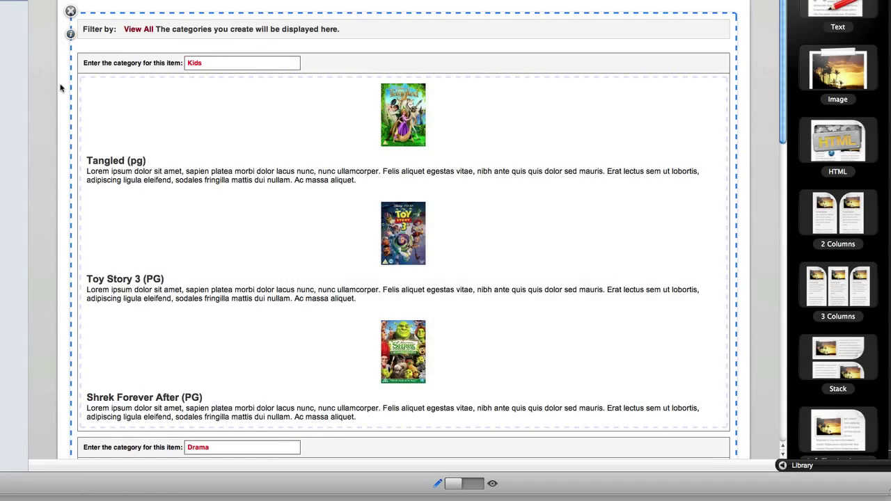
pyautogui.scroll(-10, 60, 146)
pyautogui.scroll(-8, 60, 146)
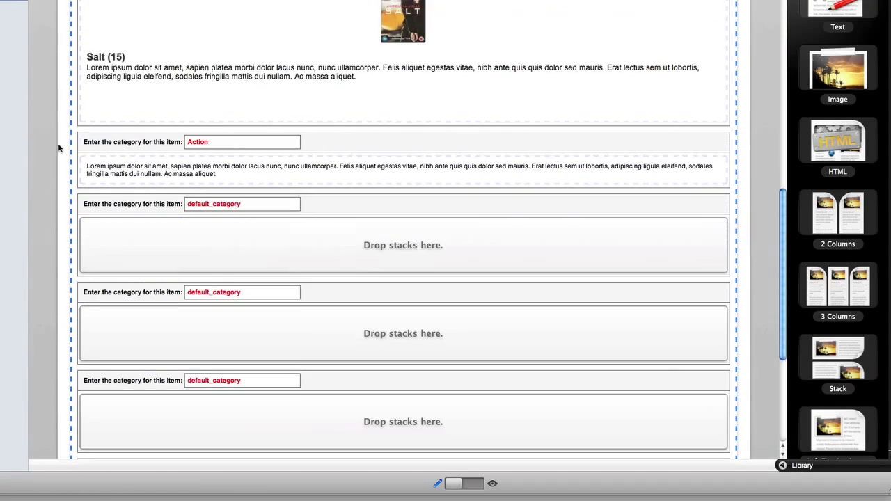
pyautogui.scroll(-1, 273, 336)
pyautogui.scroll(-3, 273, 336)
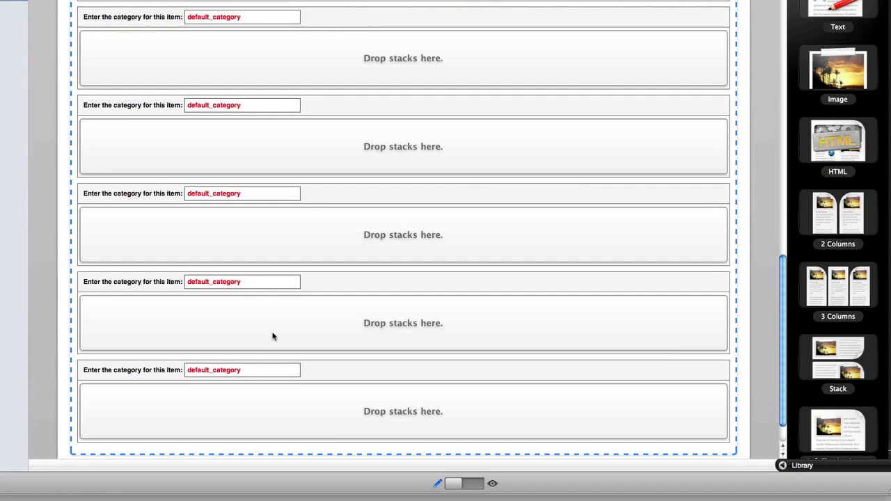
pyautogui.scroll(2, 272, 335)
pyautogui.click(247, 89)
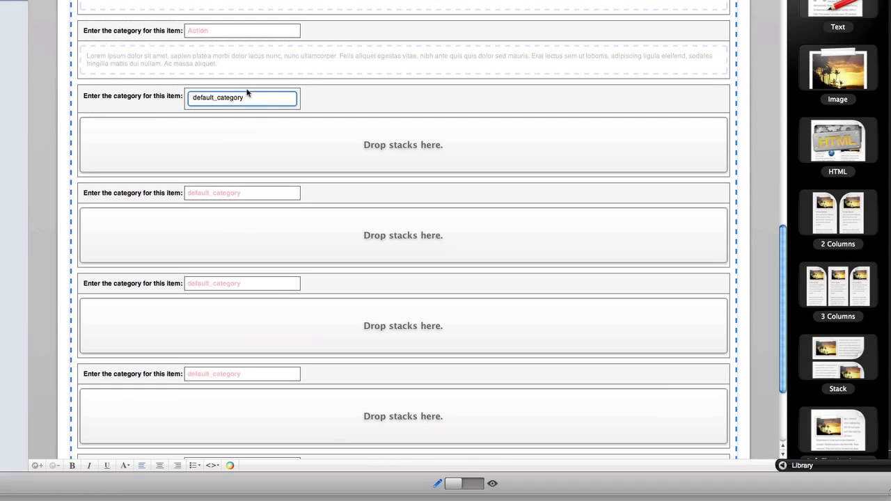
pyautogui.write('1')
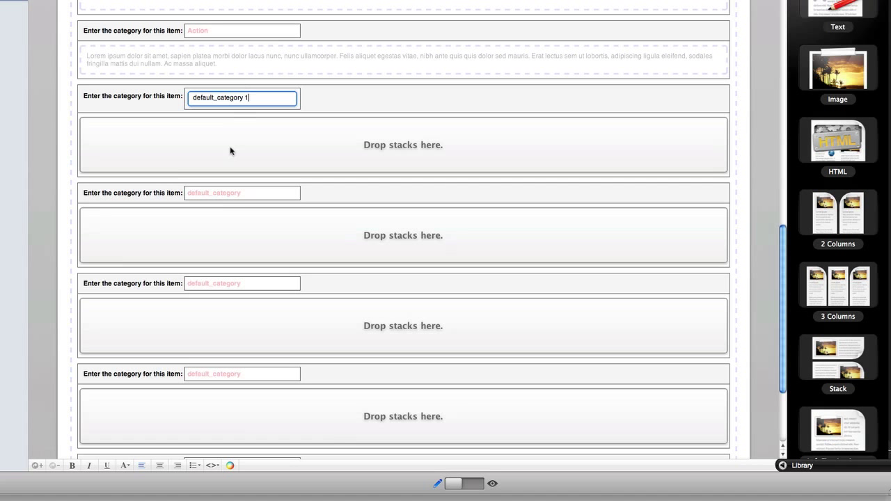
pyautogui.click(248, 192)
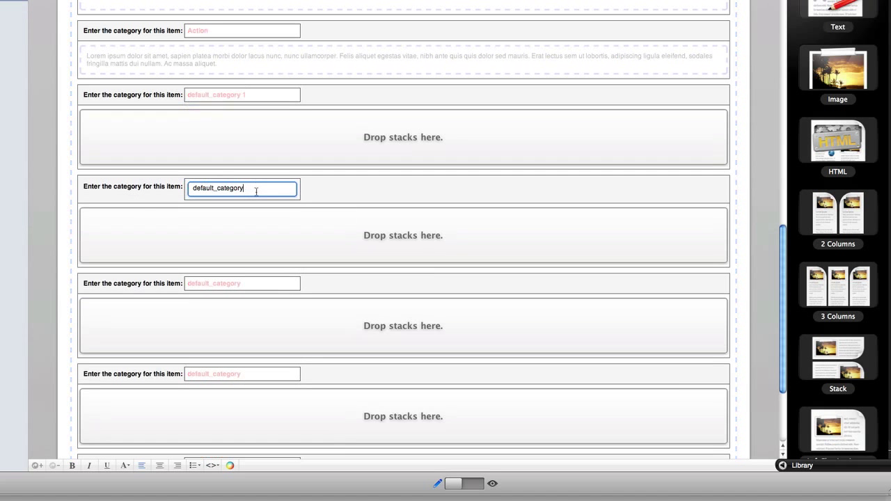
pyautogui.write('2')
pyautogui.click(248, 284)
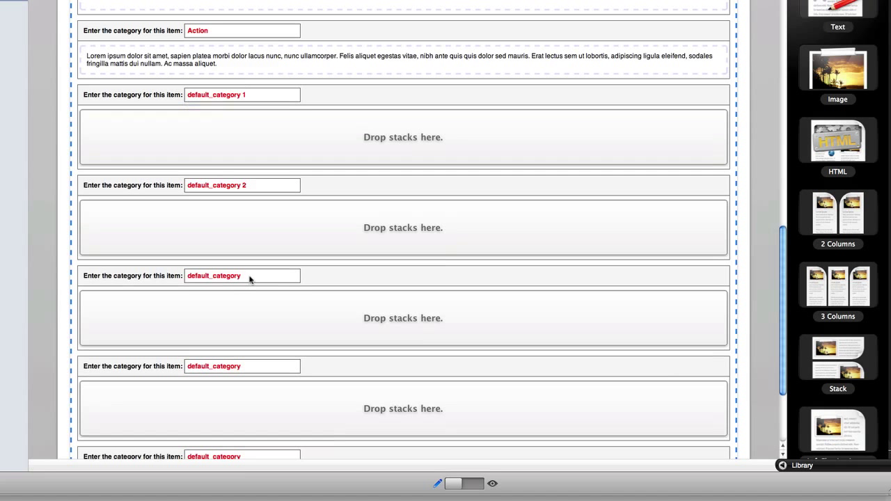
# - Rename the remaining new items' categories default_category 3, 4 and 5
pyautogui.click(249, 278)
pyautogui.write('3')
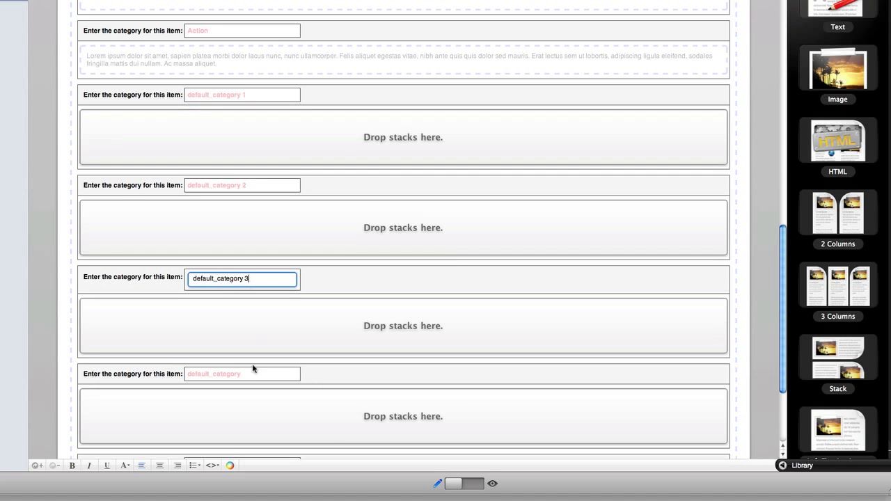
pyautogui.click(254, 369)
pyautogui.click(255, 370)
pyautogui.write('4')
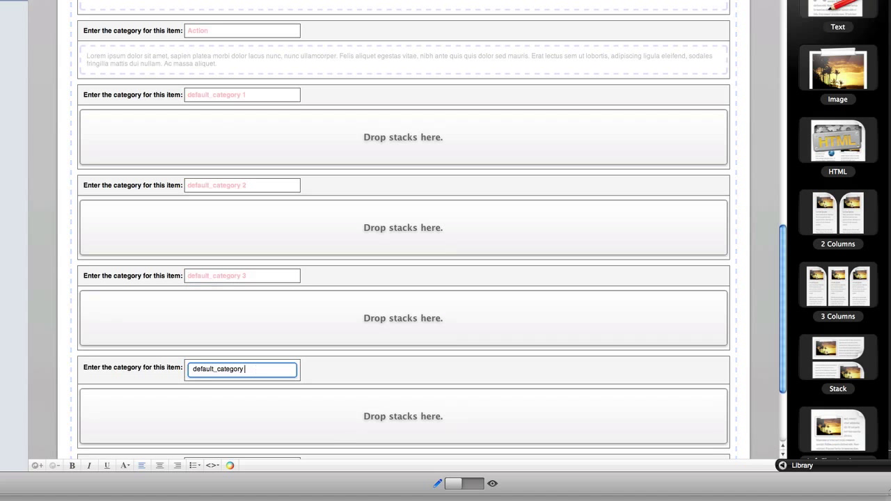
pyautogui.scroll(-4, 253, 370)
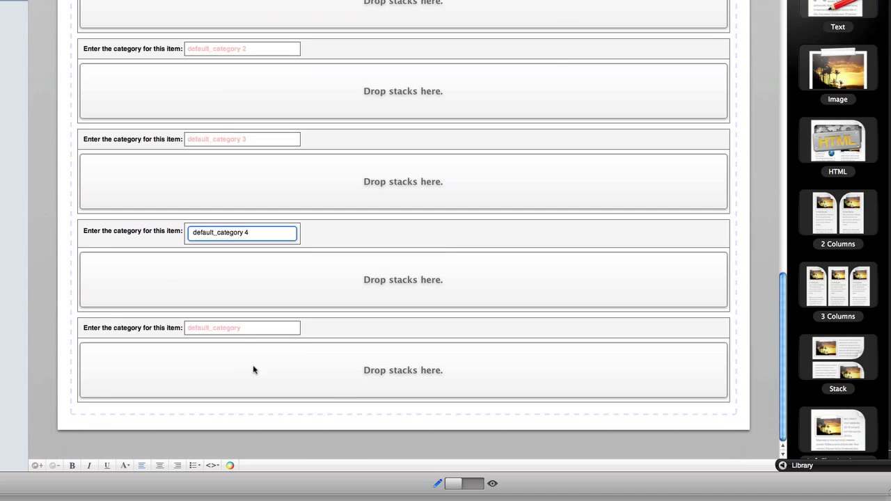
pyautogui.click(255, 328)
pyautogui.click(255, 330)
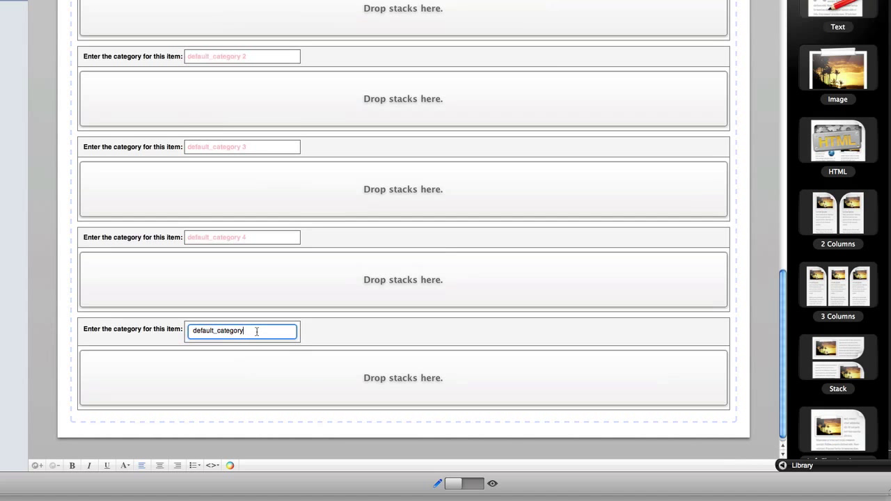
pyautogui.write('5')
pyautogui.click(58, 248)
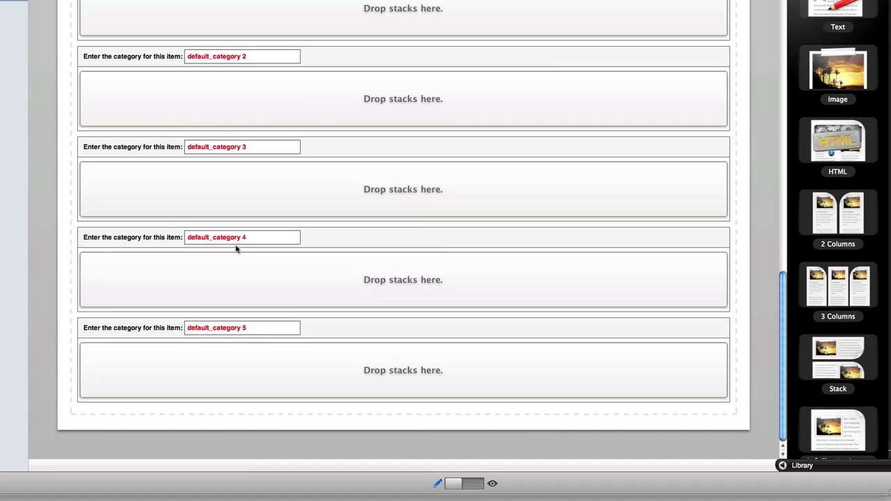
pyautogui.scroll(15, 236, 248)
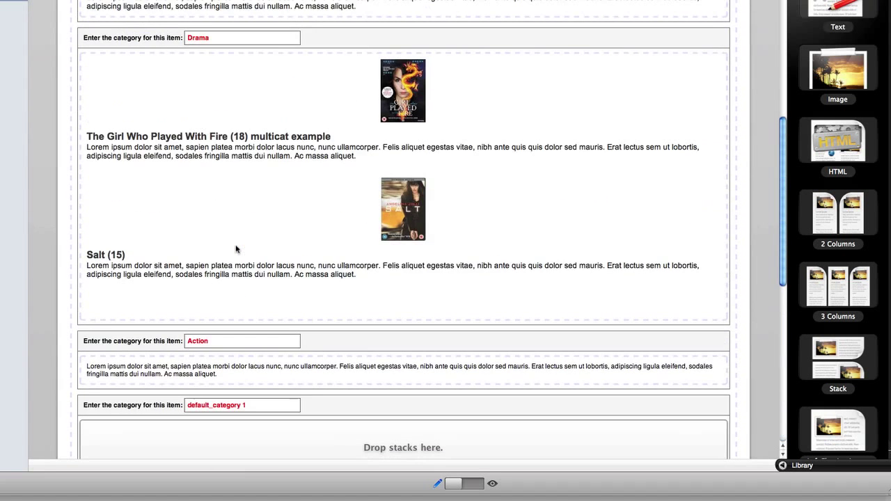
pyautogui.scroll(5, 236, 249)
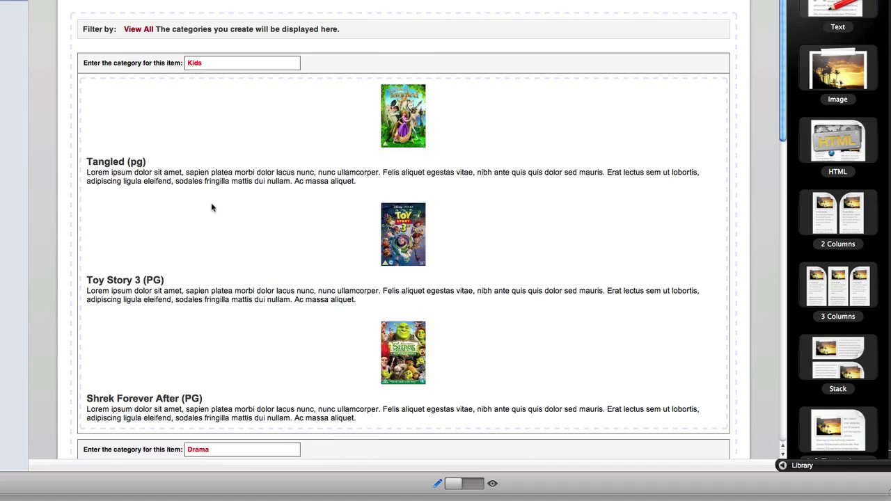
# - Set Bar Radius to 5, Allcat Title to 'Show All Content' and Bar Title to 'Select a Category:'
pyautogui.click(113, 31)
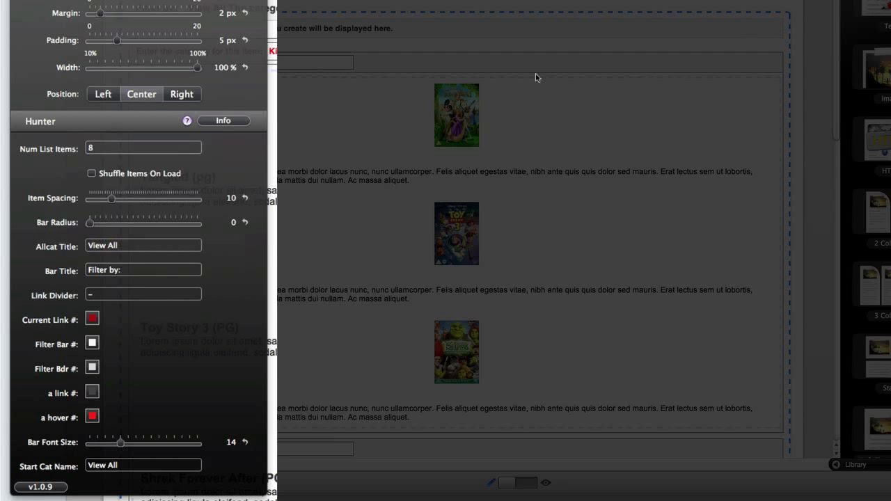
pyautogui.moveTo(90, 223); pyautogui.dragTo(119, 224)
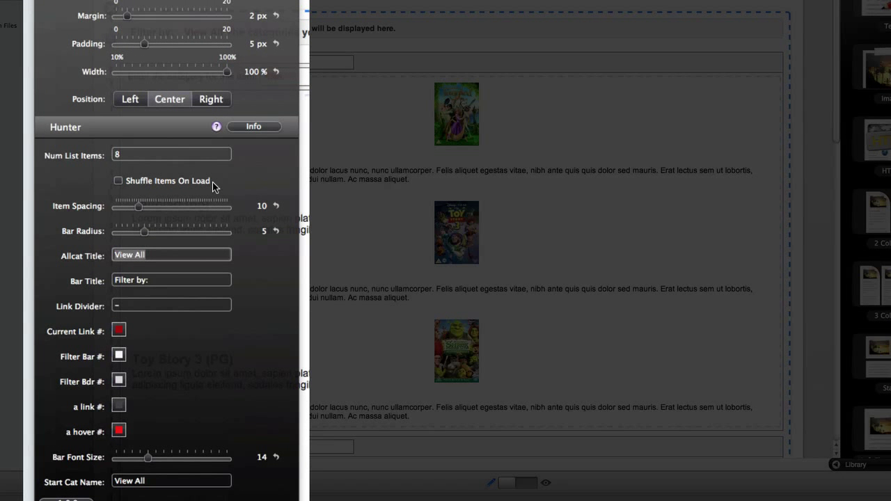
pyautogui.write('Show All Content')
pyautogui.press('Return')
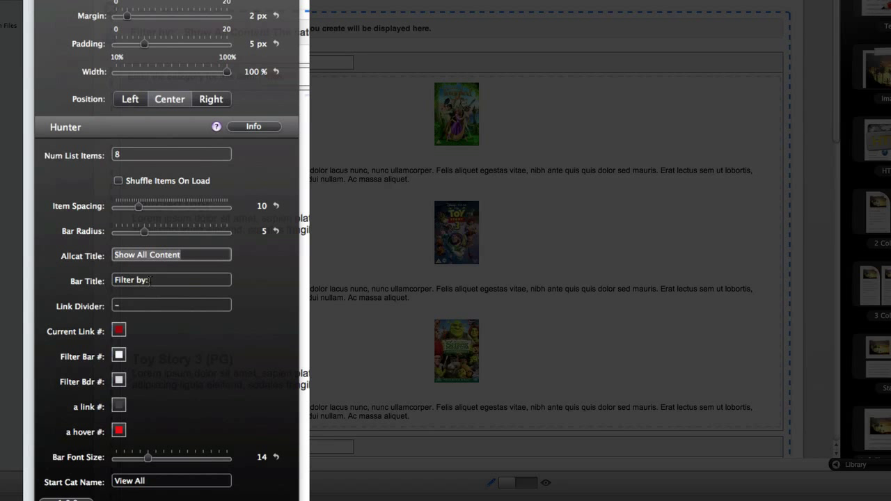
pyautogui.click(157, 282)
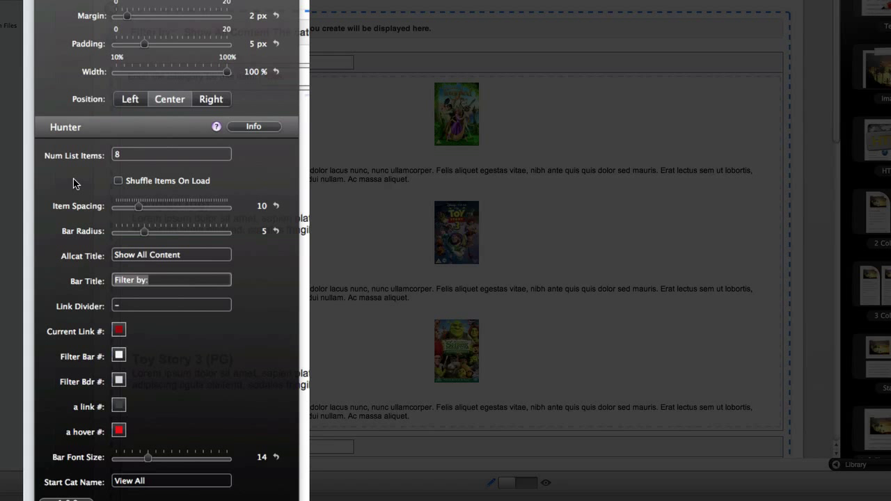
pyautogui.write('Select a Category')
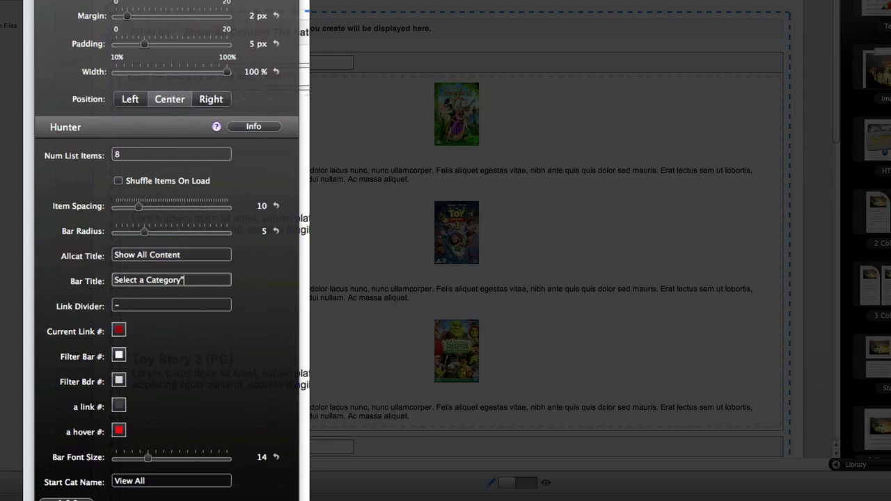
pyautogui.write(':')
pyautogui.press('Return')
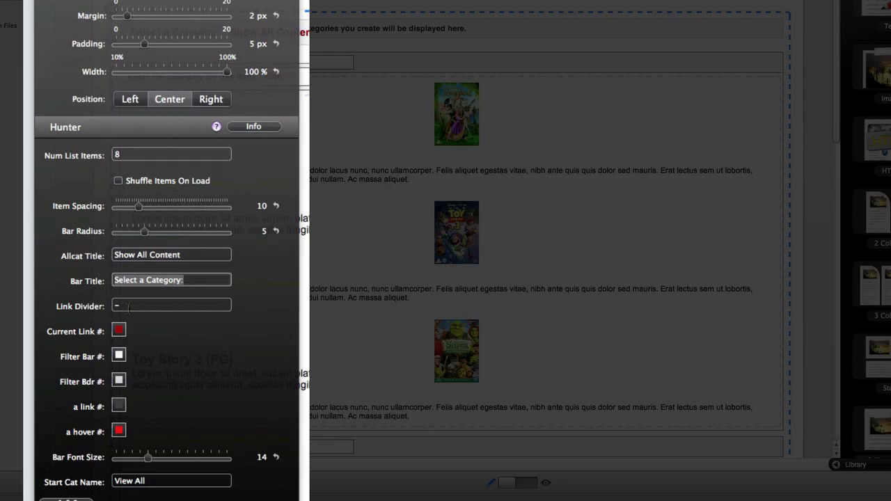
# - Replace the '-' Link Divider with '|' and set Start Cat Name to Kids
pyautogui.press('Tab')
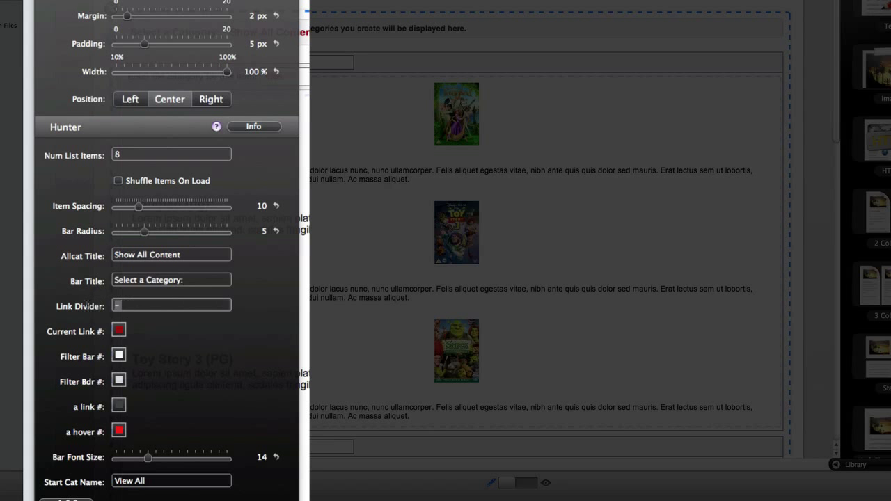
pyautogui.press('BackSpace')
pyautogui.write('|')
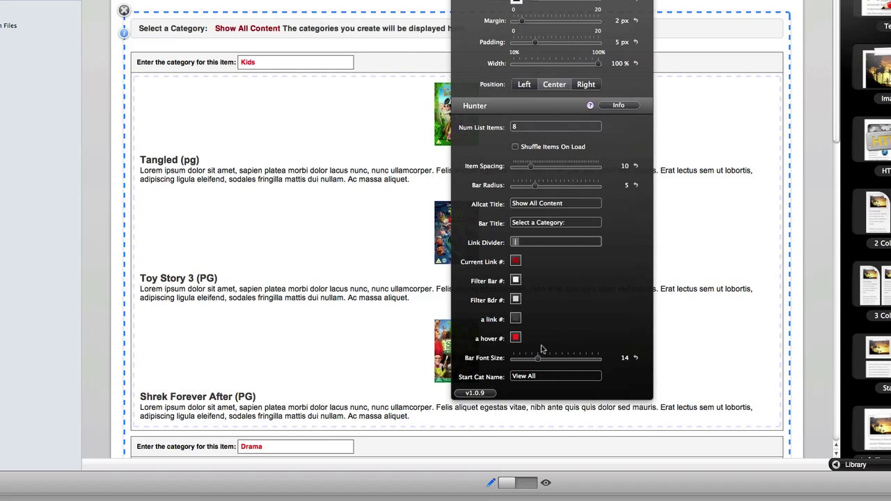
pyautogui.moveTo(544, 377); pyautogui.dragTo(478, 379)
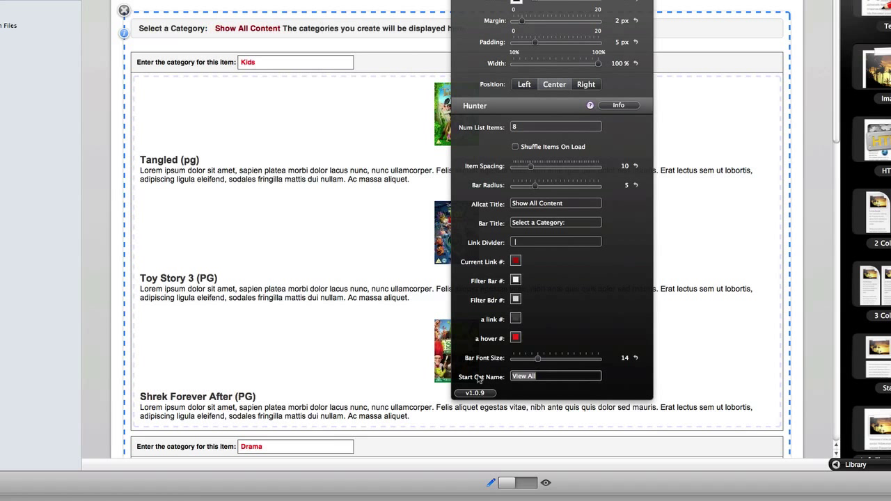
pyautogui.write('Kids')
pyautogui.press('Return')
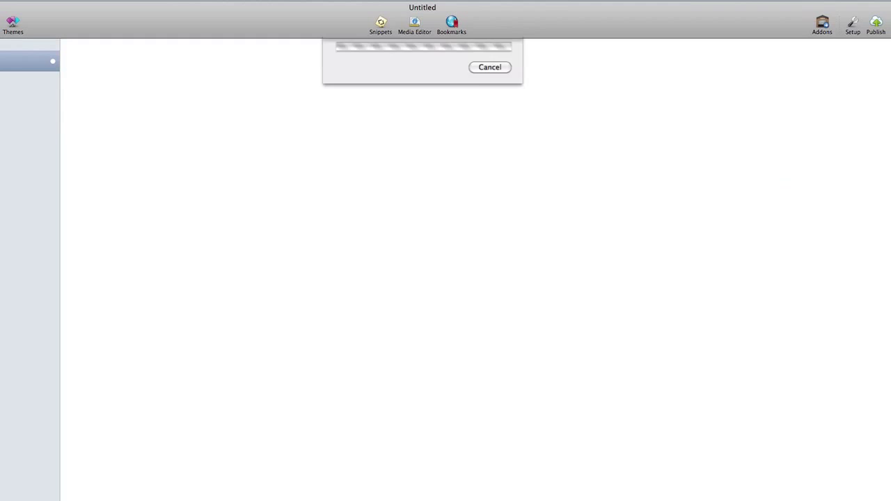
# - Scroll the preview to inspect the pipe-separated category bar and the Kids titles Tangled and Toy Story 3
pyautogui.scroll(-5, 232, 344)
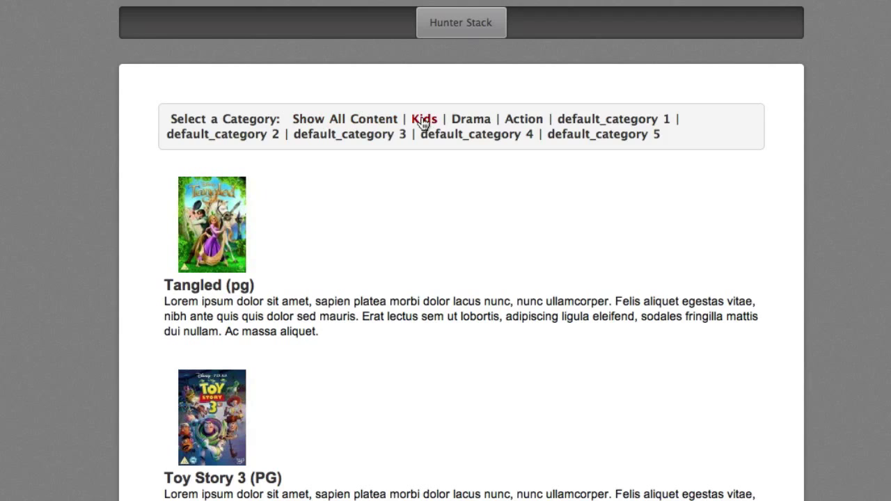
pyautogui.scroll(-5, 349, 244)
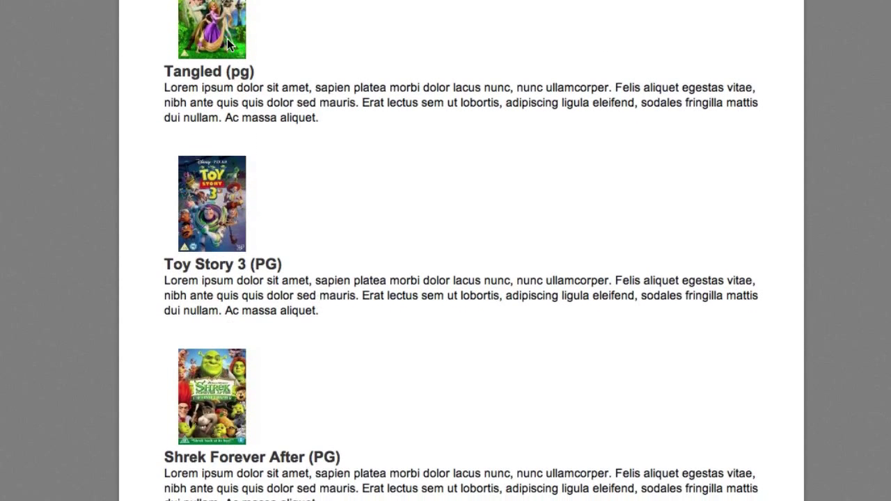
pyautogui.scroll(5, 326, 271)
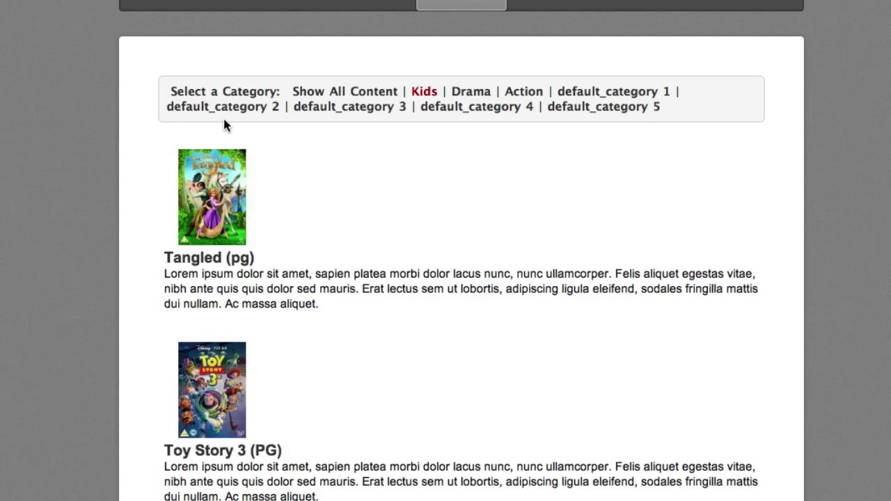
# - List all content in the preview, then filter to Drama, showing The Girl Who Played With Fire and Salt
pyautogui.click(359, 93)
pyautogui.scroll(-10, 137, 225)
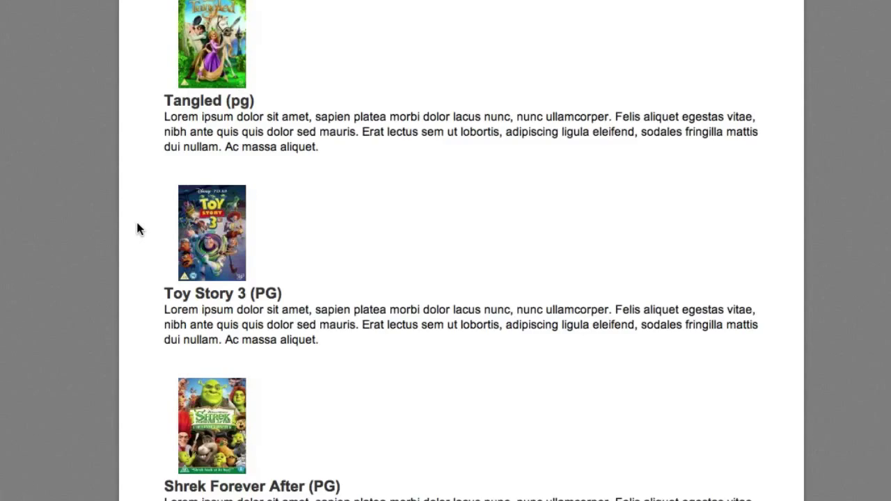
pyautogui.scroll(10, 137, 224)
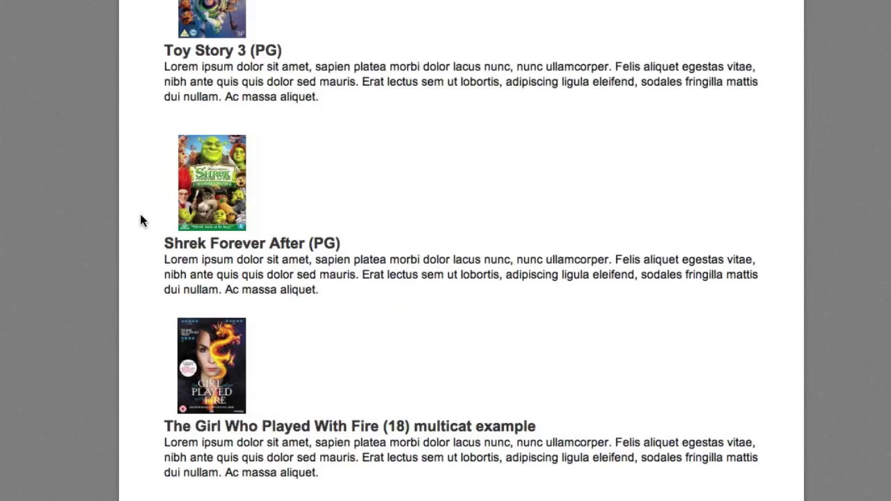
pyautogui.scroll(2, 140, 222)
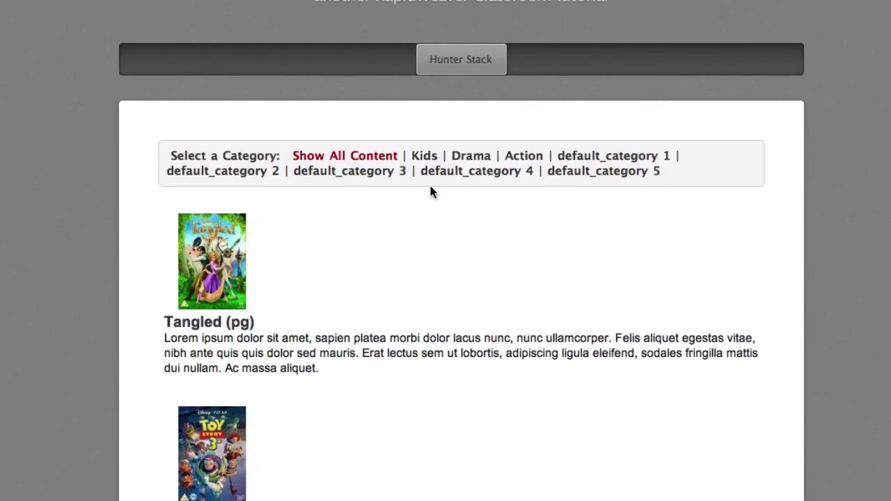
pyautogui.click(471, 157)
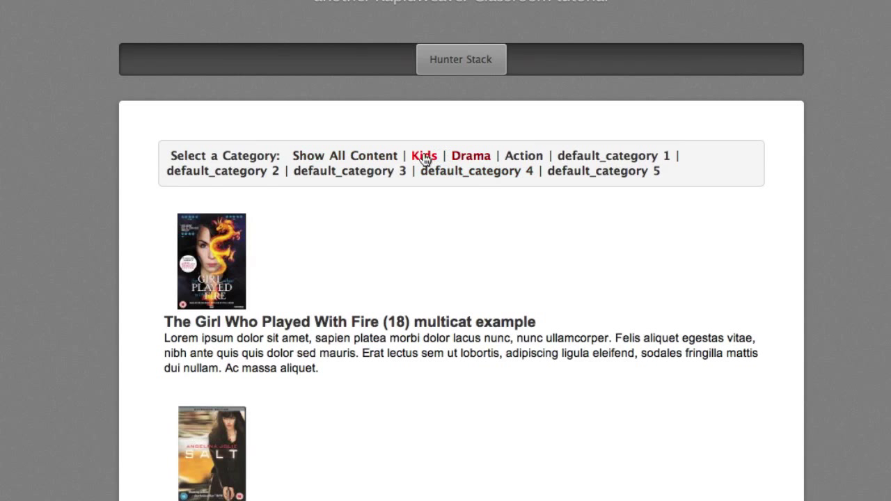